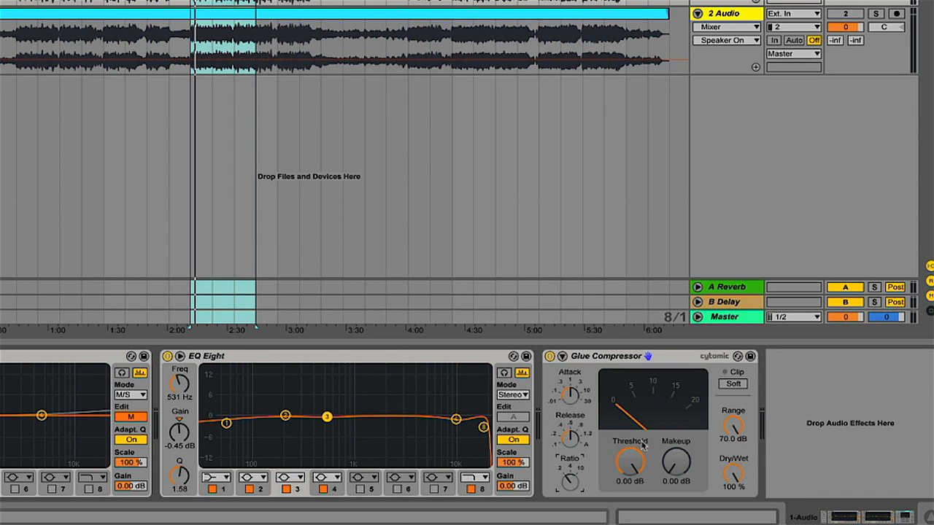
- Set the Glue Compressor's range to 10.2 dB and its threshold to -2.86 dB while the selected section plays
{"action": "key", "text": "space"}
{"action": "left_click_drag", "start_coordinate": [737, 427], "coordinate": [709, 436]}
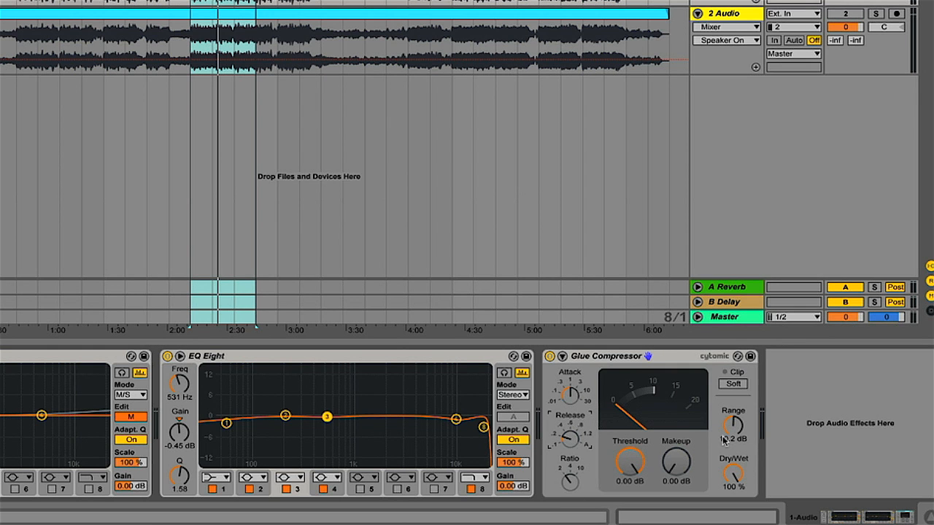
{"action": "key", "text": "space"}
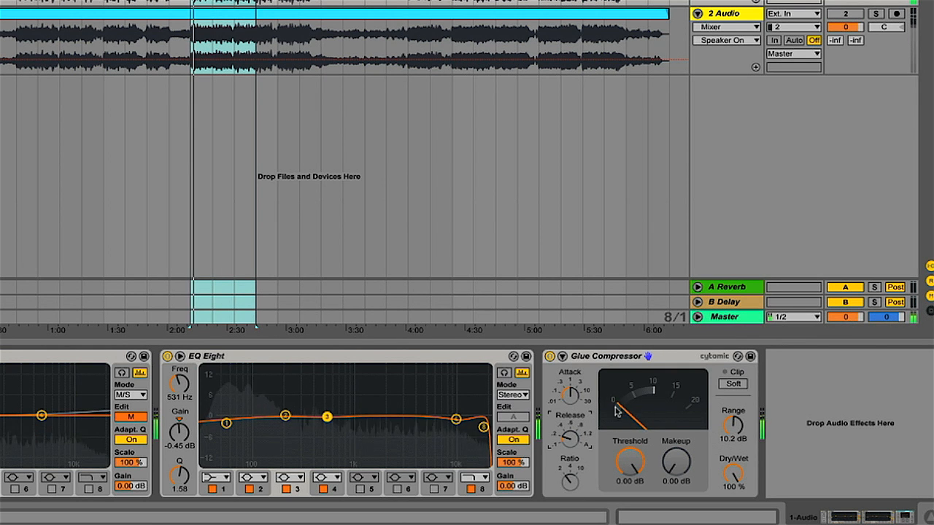
{"action": "left_click_drag", "start_coordinate": [629, 462], "coordinate": [630, 490]}
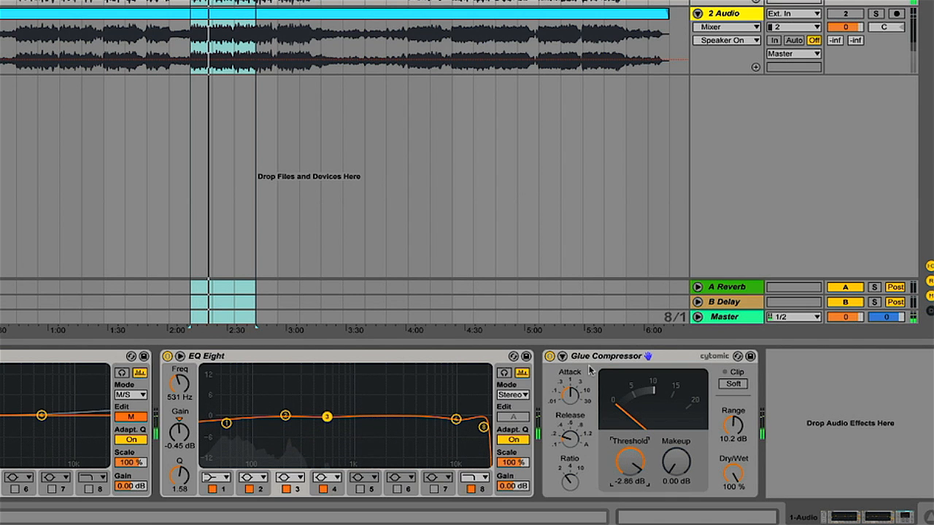
- Compare the playing section with the Glue Compressor bypassed and active, leaving the compressor switched on
{"action": "left_click", "coordinate": [549, 356]}
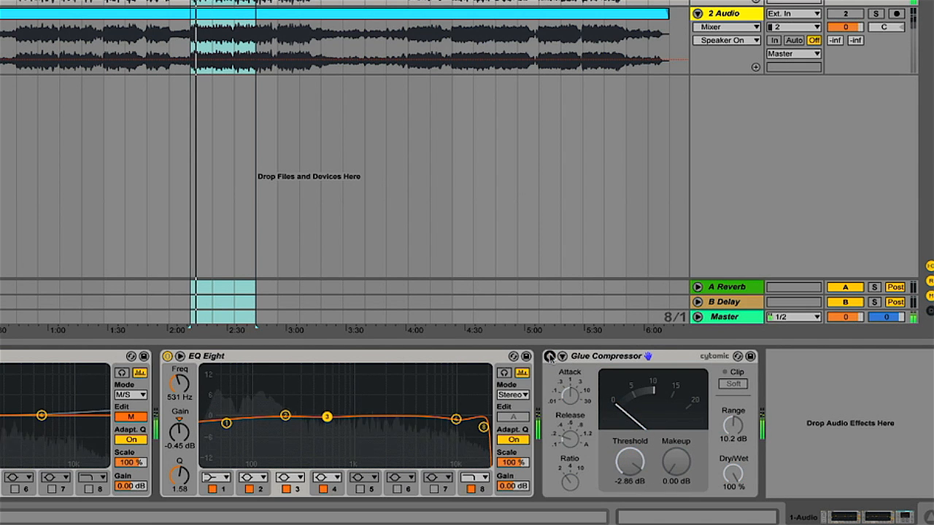
{"action": "left_click", "coordinate": [549, 356]}
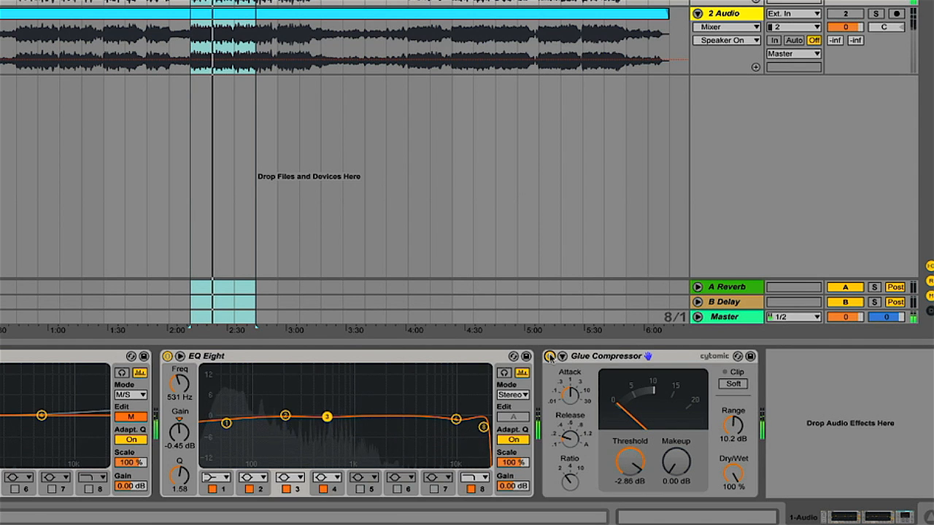
{"action": "left_click", "coordinate": [549, 356]}
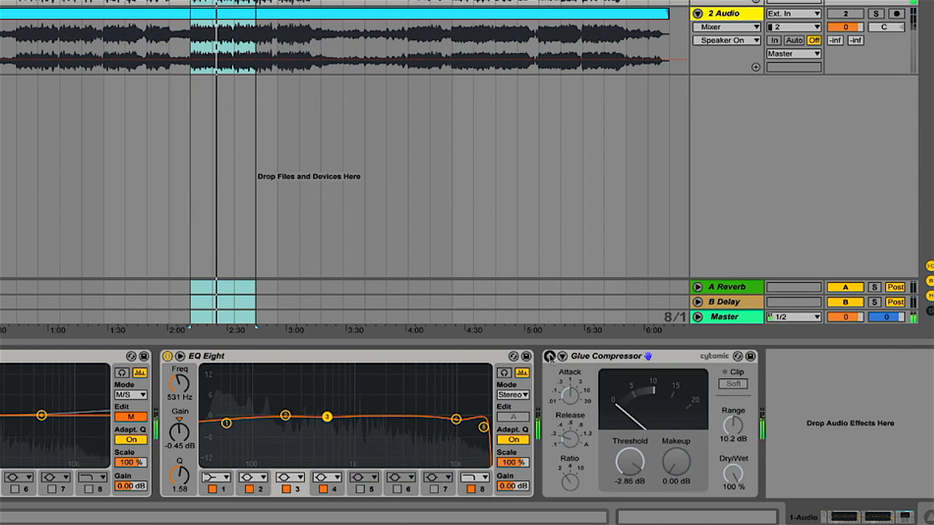
{"action": "left_click", "coordinate": [549, 356]}
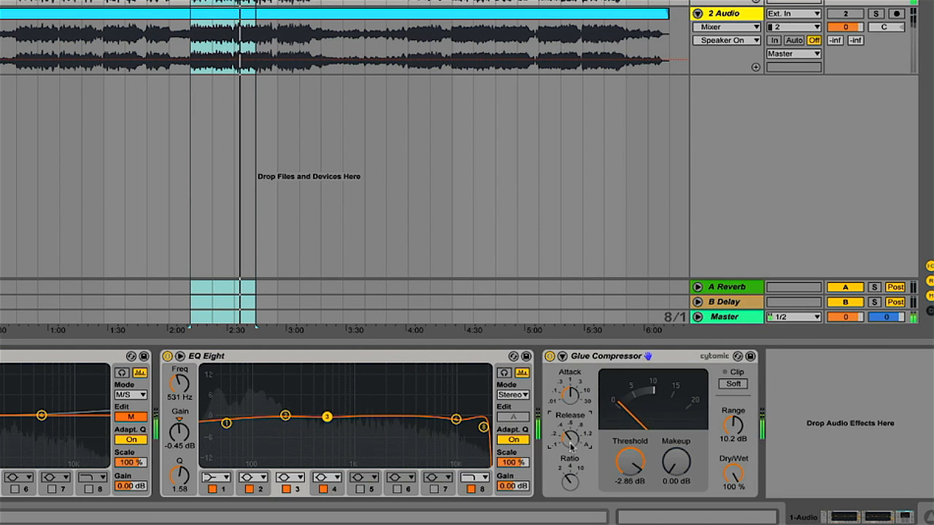
- Raise the Glue Compressor's threshold to -1.59 dB and compare the sound with the compressor bypassed and active
{"action": "left_click_drag", "start_coordinate": [629, 461], "coordinate": [629, 449]}
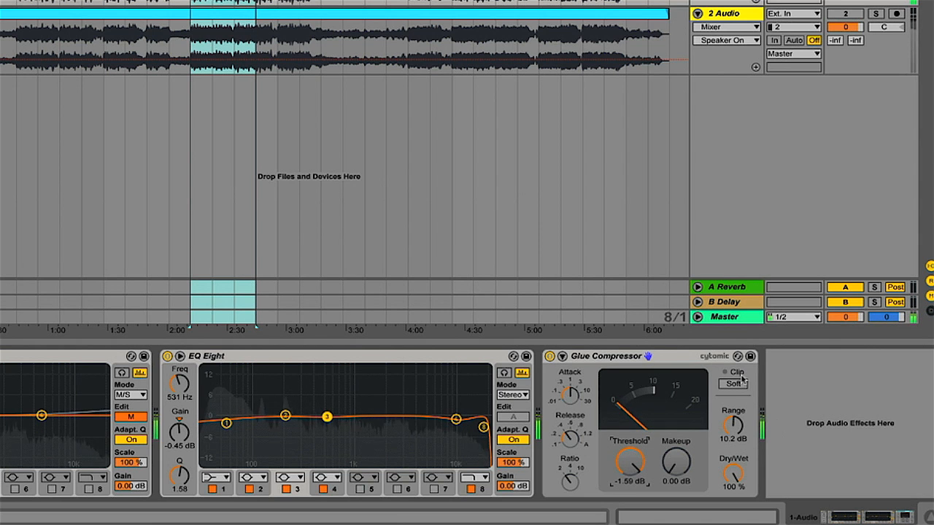
{"action": "left_click", "coordinate": [549, 356]}
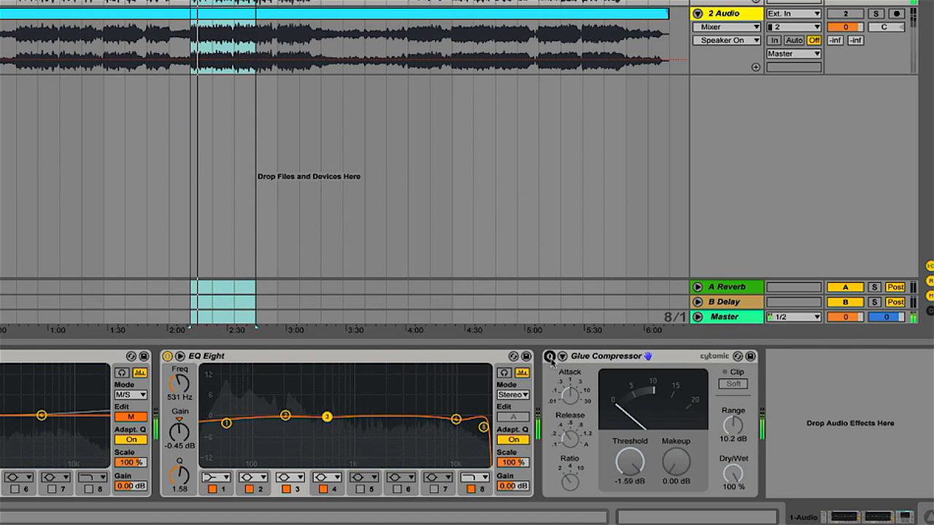
{"action": "left_click", "coordinate": [550, 357]}
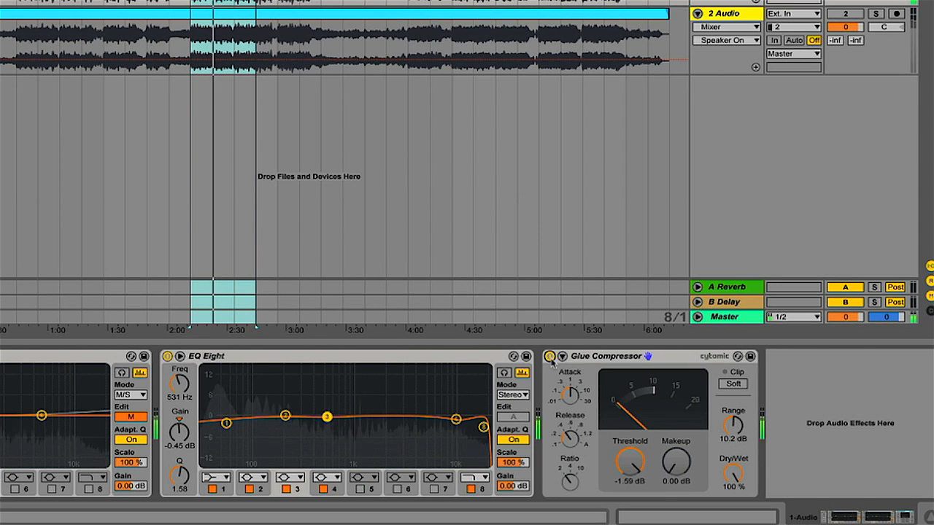
{"action": "left_click", "coordinate": [549, 356]}
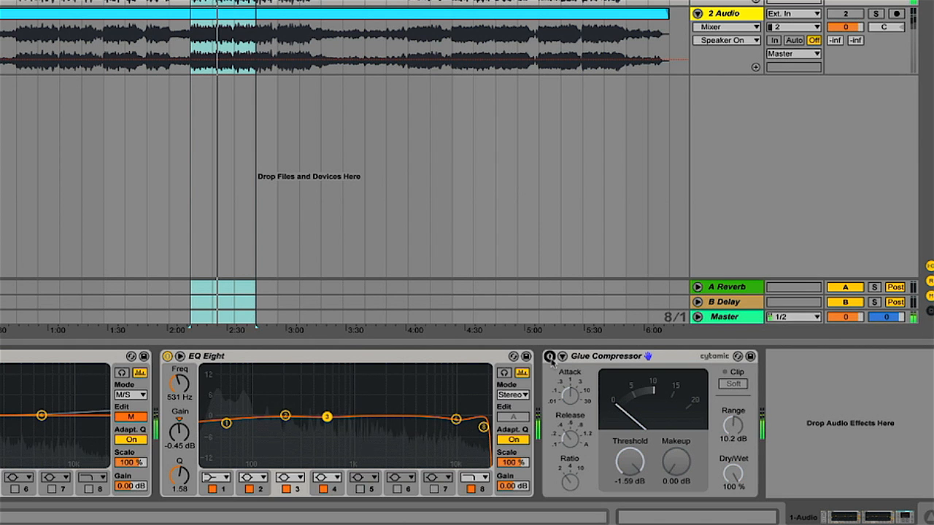
{"action": "left_click", "coordinate": [549, 356]}
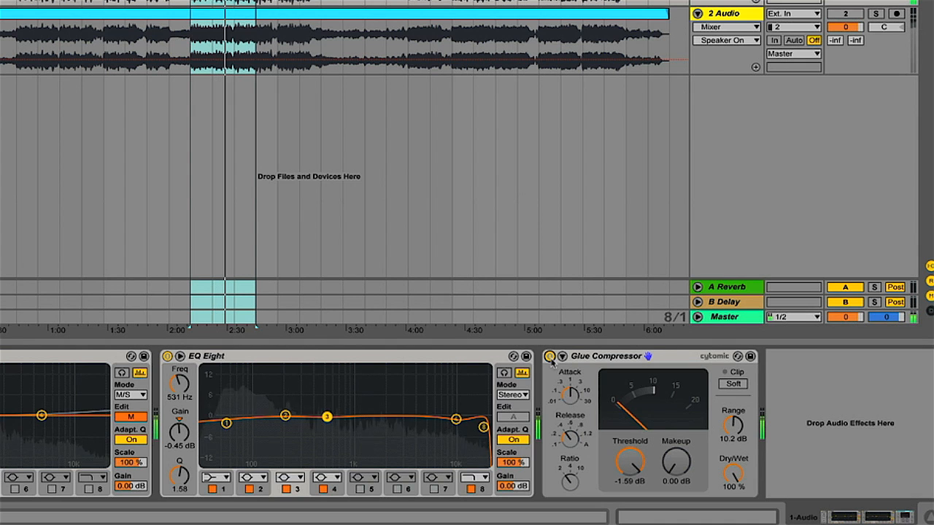
{"action": "left_click", "coordinate": [550, 356]}
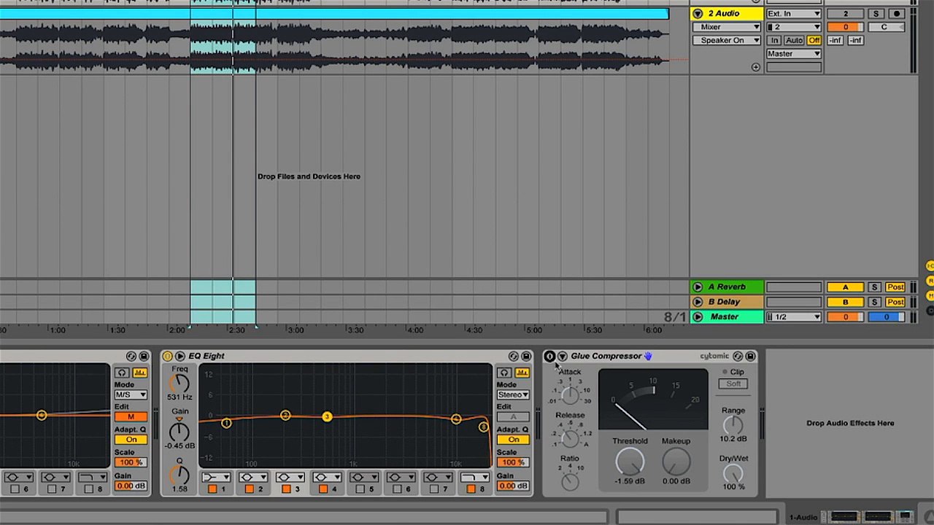
- Expand the Glue Compressor's sidechain section, enable its sidechain EQ and switch the compressor back on
{"action": "left_click", "coordinate": [563, 356]}
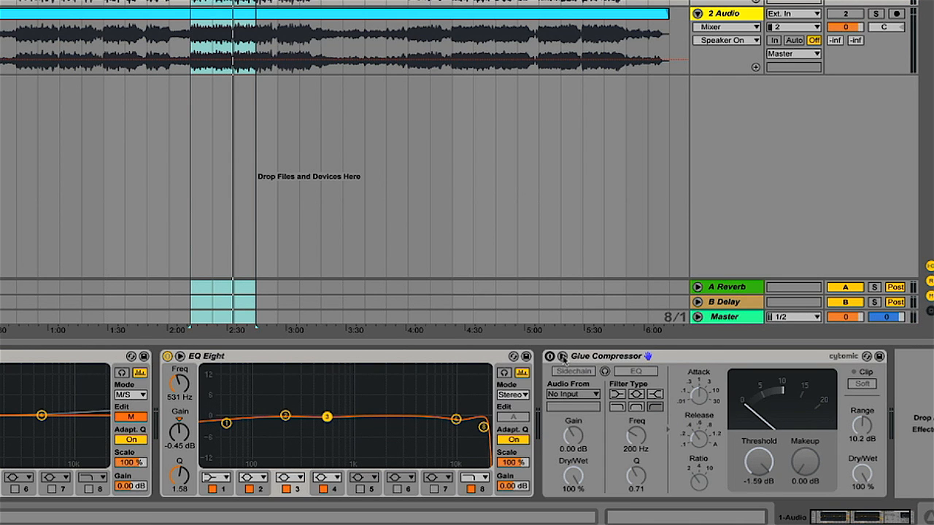
{"action": "left_click", "coordinate": [636, 372]}
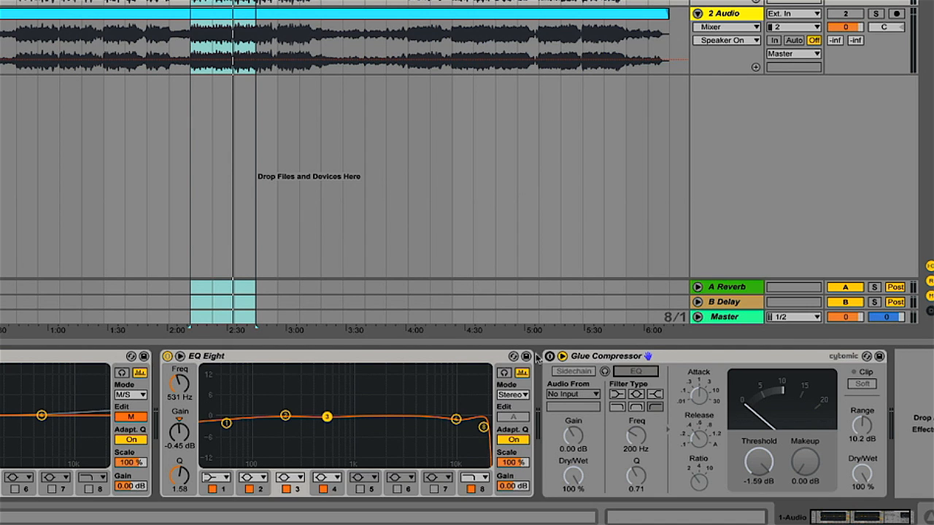
{"action": "left_click", "coordinate": [549, 356]}
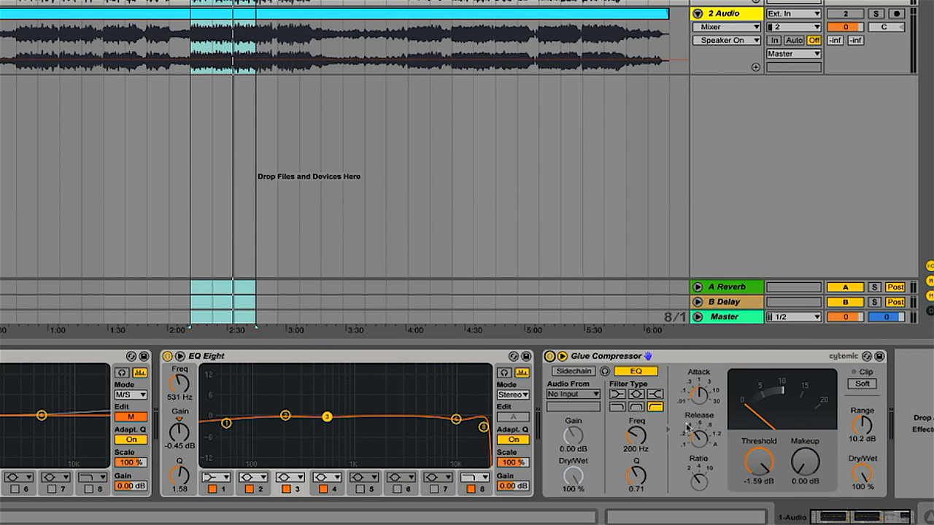
- Play the section, nudge the sidechain EQ frequency to 205 Hz and briefly audition the filtered sidechain signal
{"action": "key", "text": "space"}
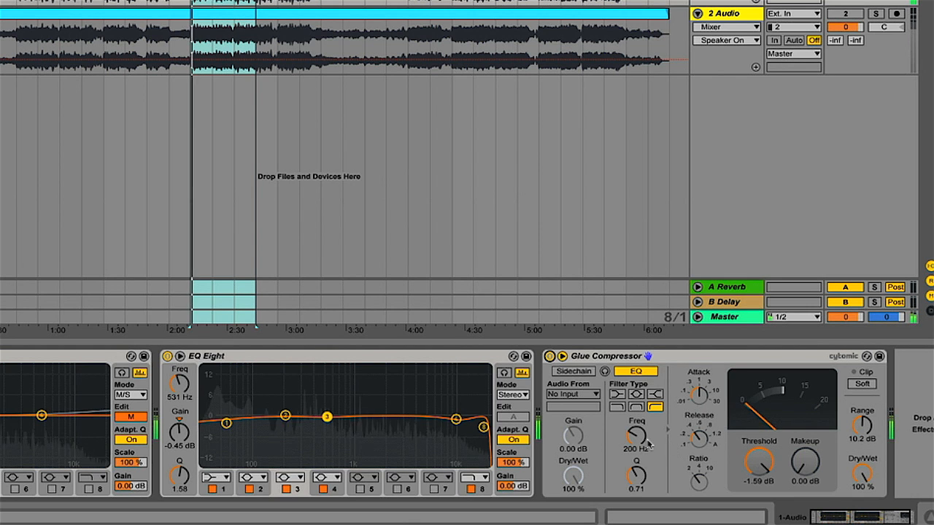
{"action": "left_click_drag", "start_coordinate": [638, 435], "coordinate": [637, 432]}
{"action": "left_click", "coordinate": [604, 372]}
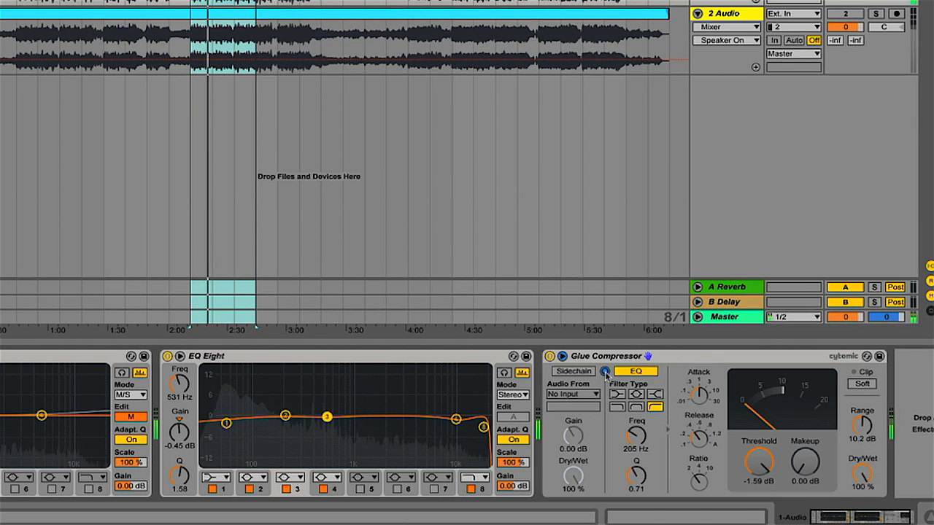
{"action": "left_click", "coordinate": [604, 372]}
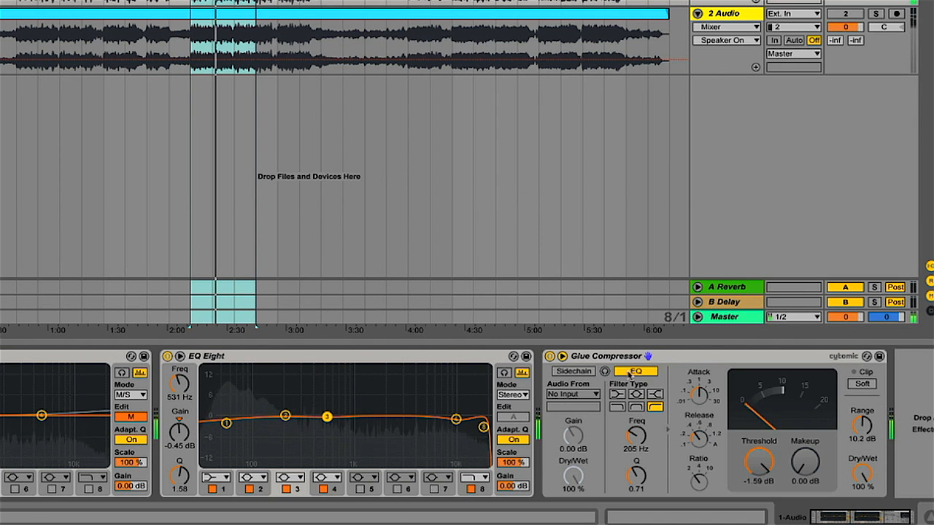
- Set the Glue Compressor's sidechain EQ frequency to 200 Hz
{"action": "left_click", "coordinate": [632, 434]}
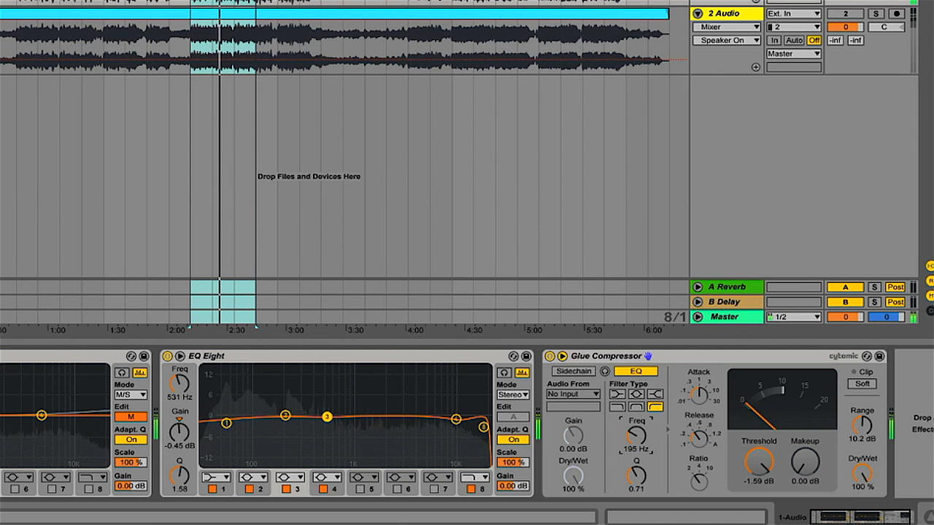
{"action": "type", "text": "200"}
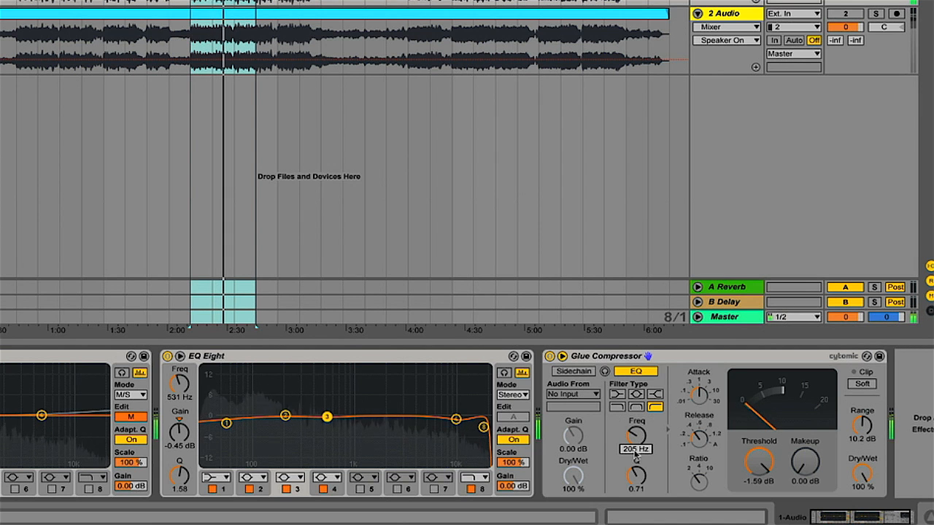
{"action": "key", "text": "Return"}
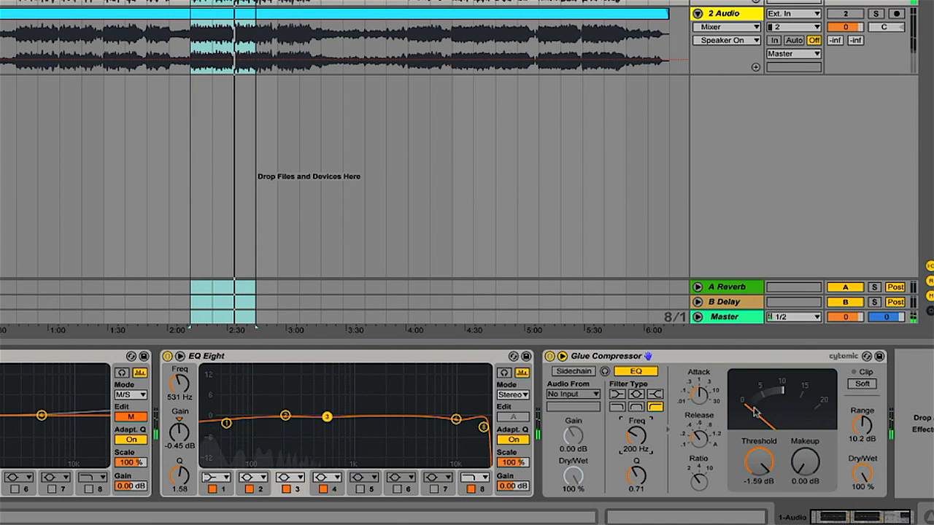
- Replay the section and compare it with the Glue Compressor bypassed, then with only its sidechain EQ disabled
{"action": "key", "text": "space"}
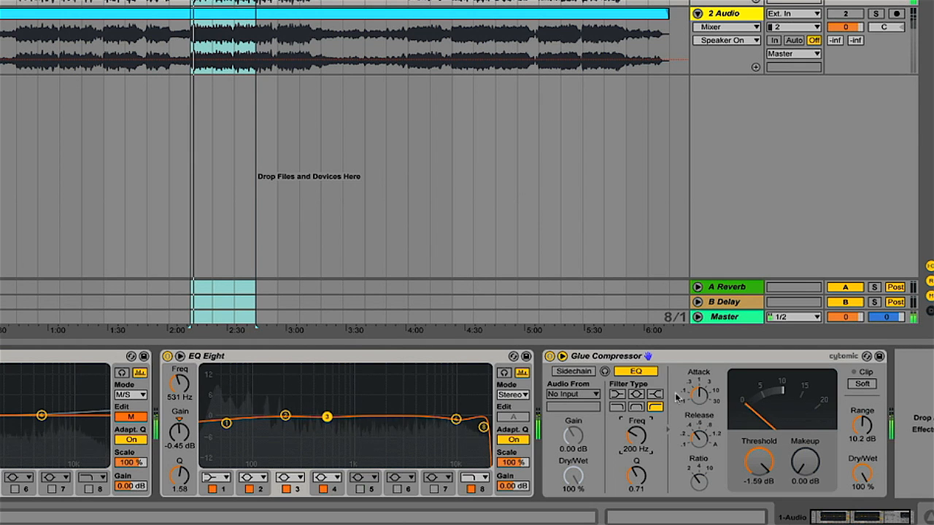
{"action": "left_click", "coordinate": [549, 357]}
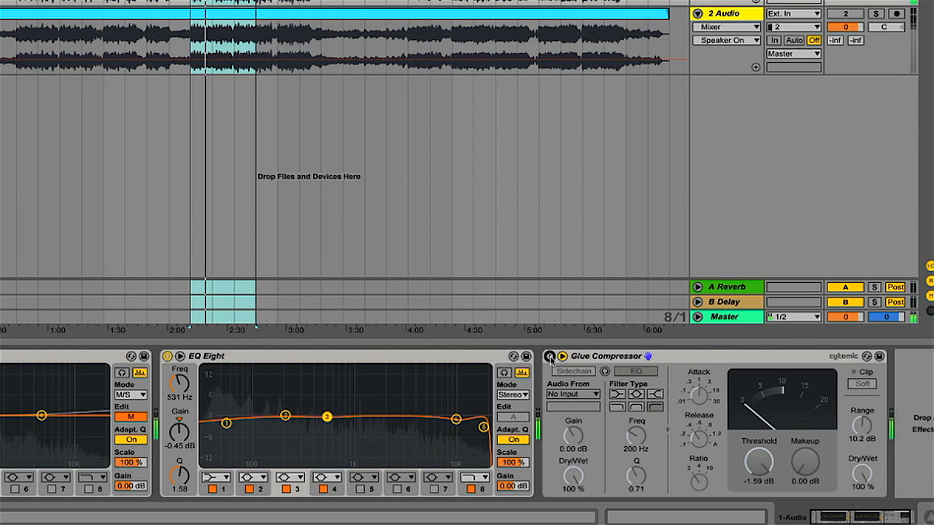
{"action": "left_click", "coordinate": [550, 357]}
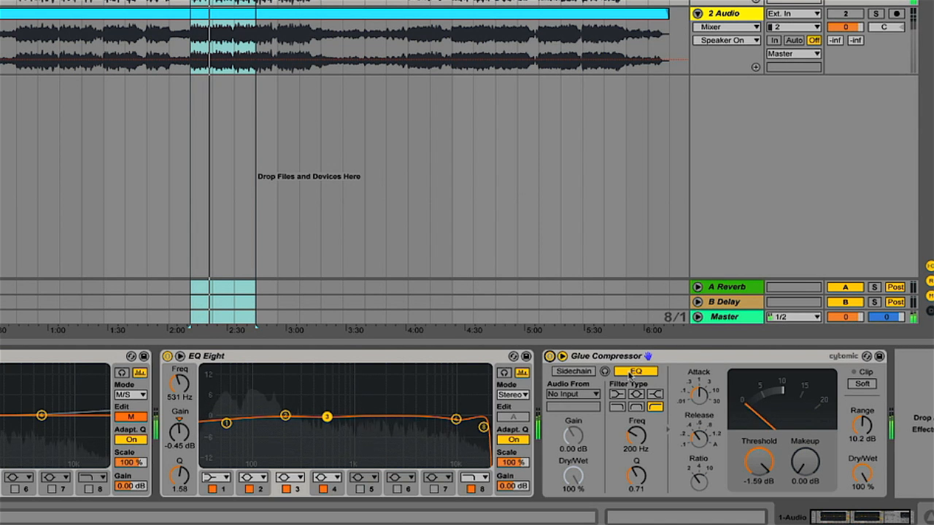
{"action": "left_click", "coordinate": [631, 373]}
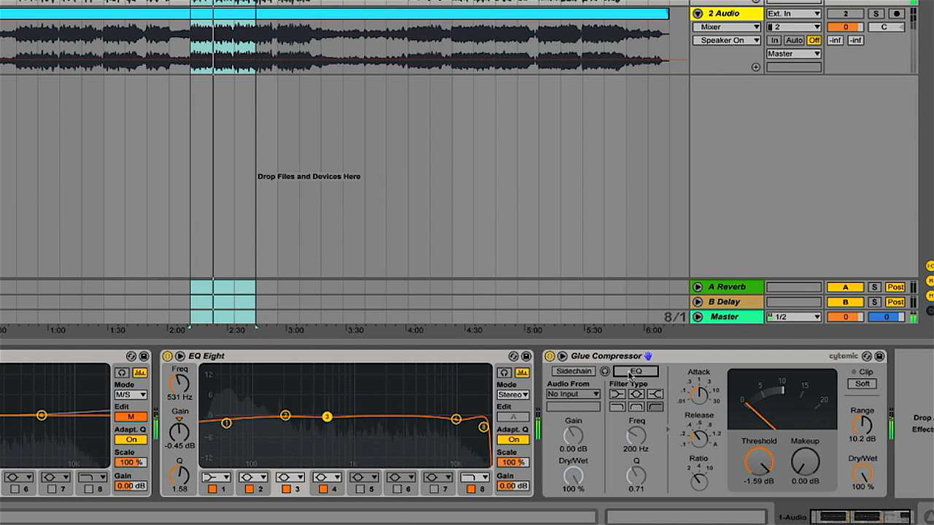
{"action": "left_click", "coordinate": [630, 373]}
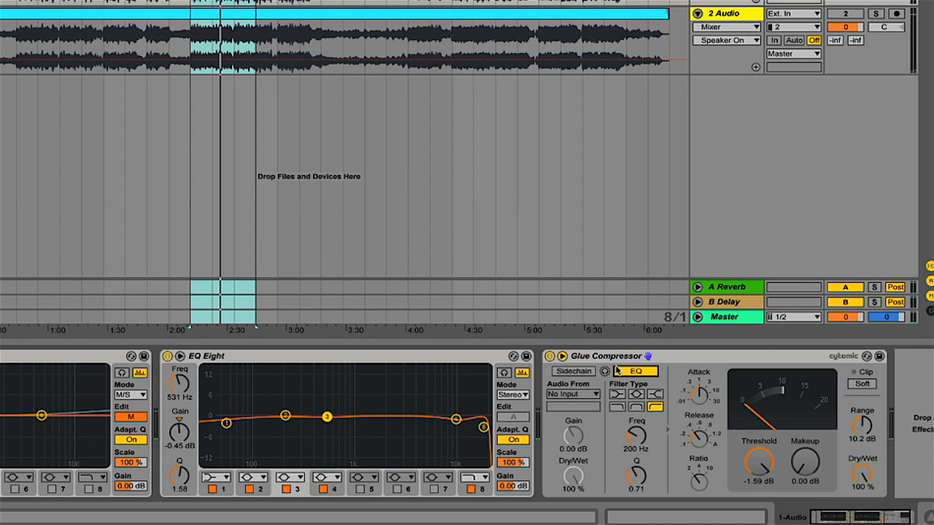
- Set the compressor's makeup gain to 1.11 dB during playback and check 1 Audio's reset peak level in the Session view
{"action": "key", "text": "space"}
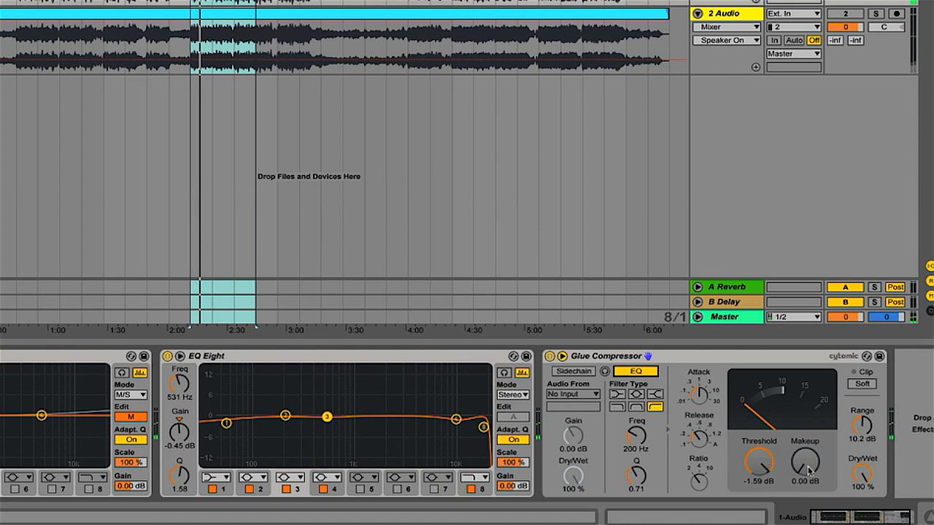
{"action": "left_click_drag", "start_coordinate": [807, 469], "coordinate": [807, 460]}
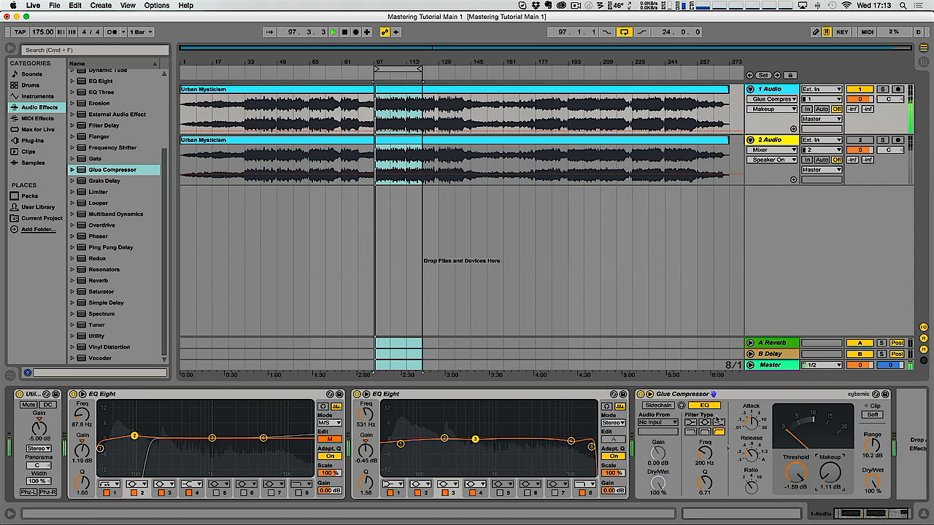
{"action": "key", "text": "Tab"}
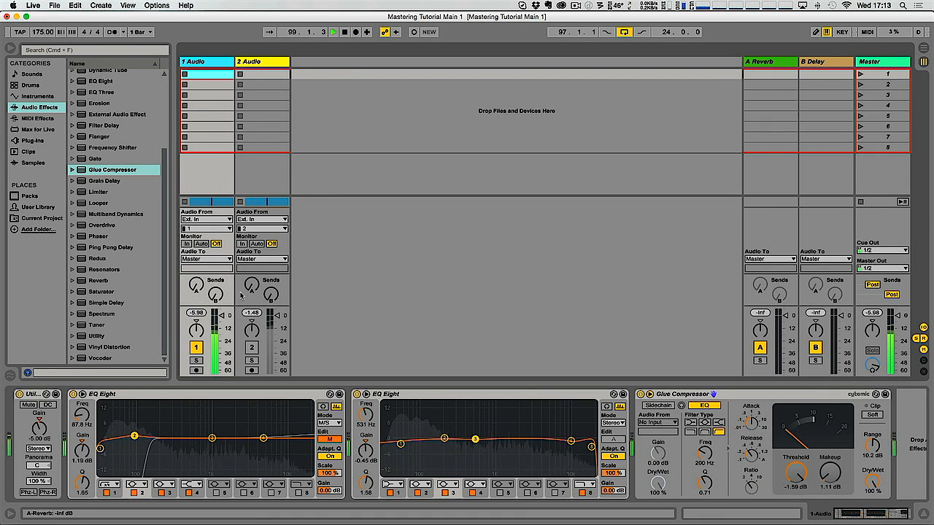
{"action": "left_click", "coordinate": [197, 312]}
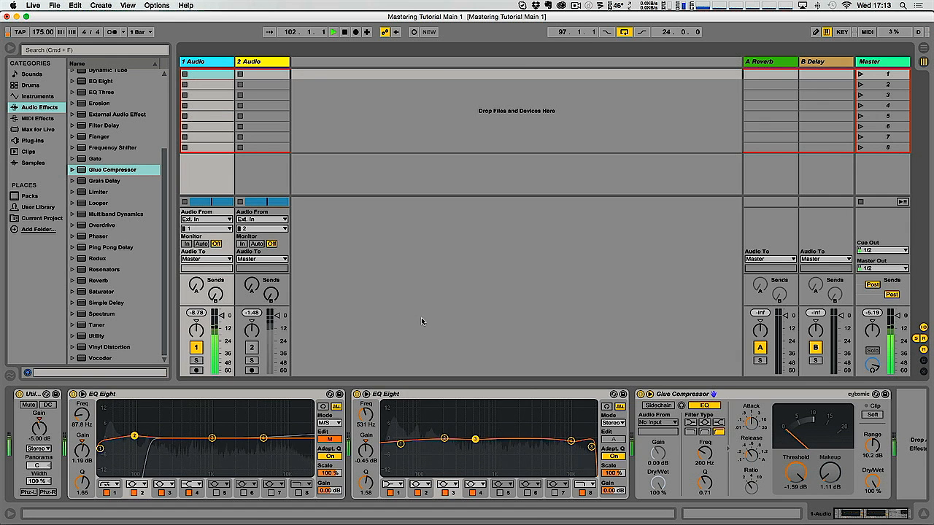
{"action": "key", "text": "Tab"}
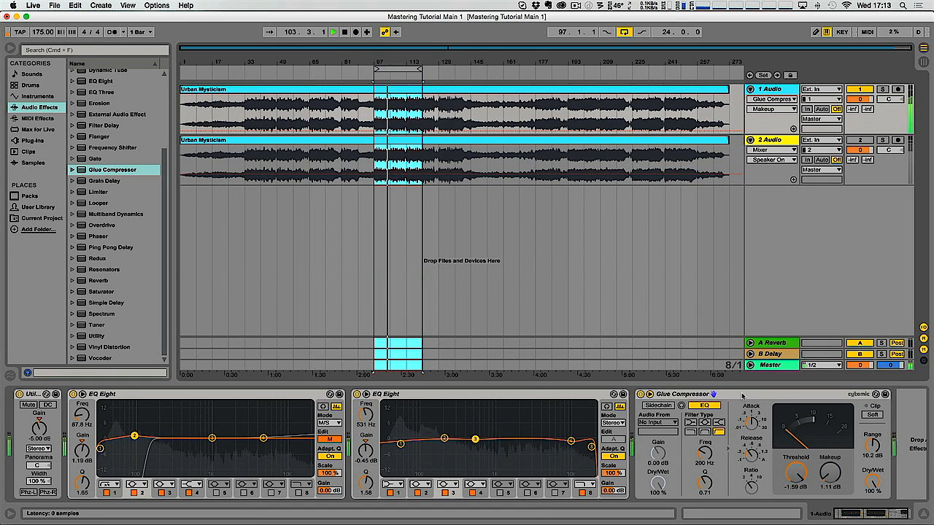
{"action": "left_click", "coordinate": [743, 397]}
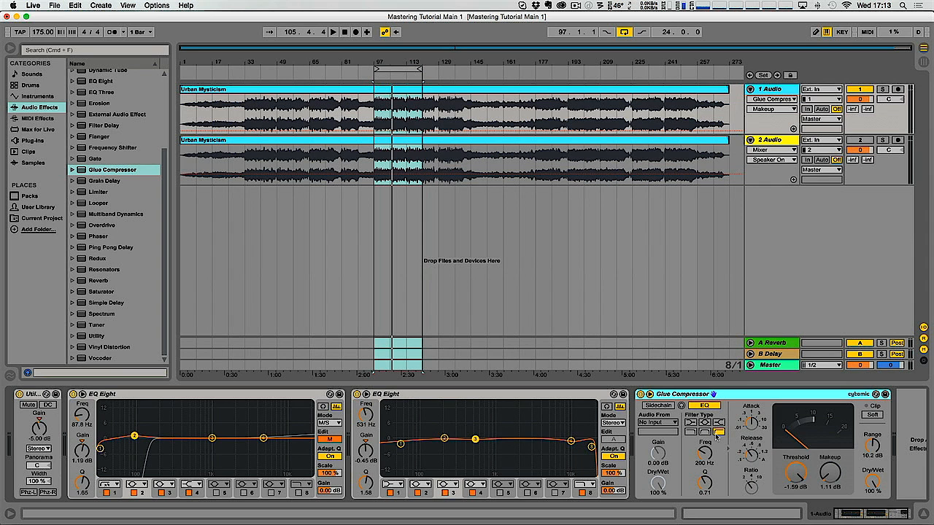
{"action": "left_click_drag", "start_coordinate": [879, 516], "coordinate": [883, 517]}
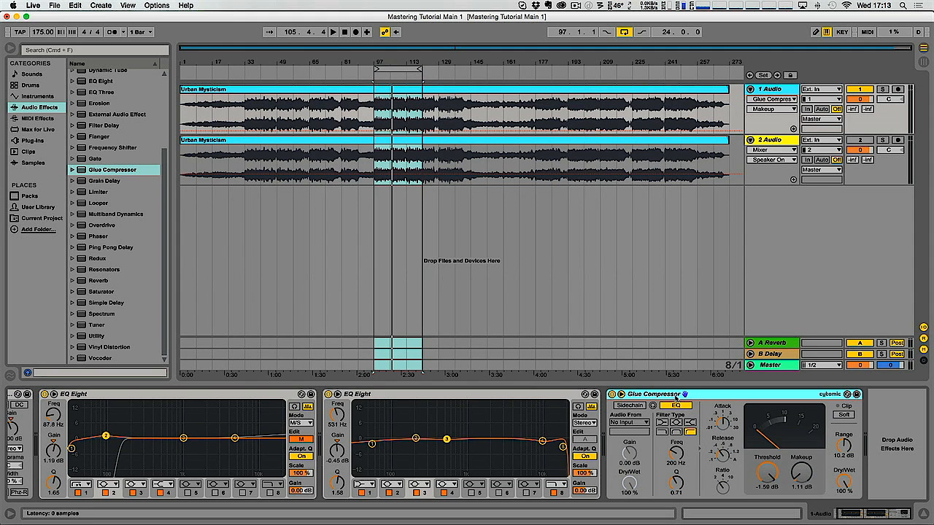
{"action": "key", "text": "space"}
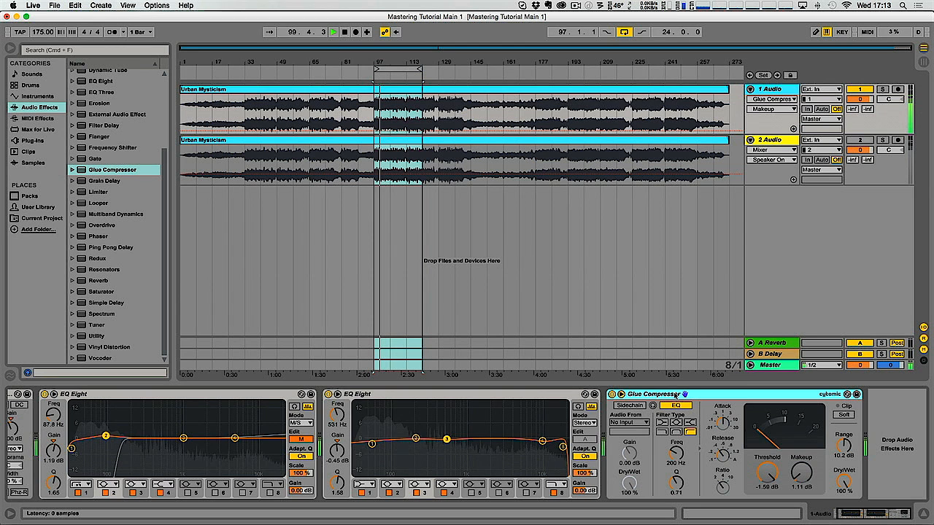
- Add a Multiband Dynamics device after the Glue Compressor on 1 Audio
{"action": "left_click", "coordinate": [611, 394]}
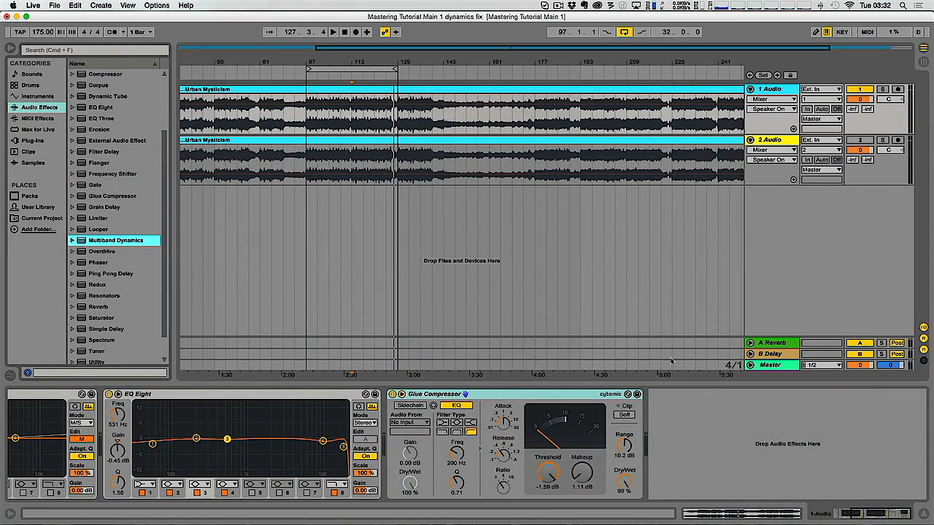
{"action": "left_click_drag", "start_coordinate": [82, 243], "coordinate": [683, 431]}
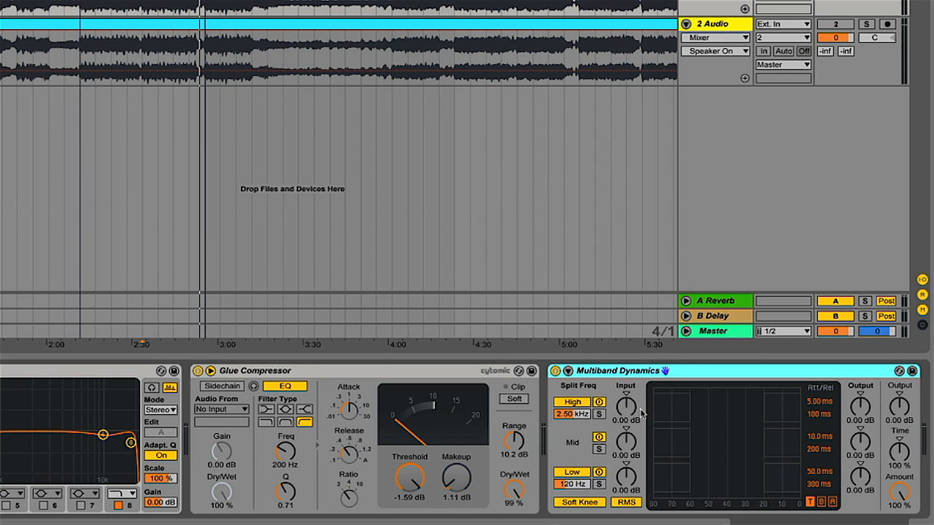
- Set the Multiband Dynamics high split frequency to 2.63 kHz while listening to the high band soloed, then unsolo it
{"action": "left_click", "coordinate": [581, 415]}
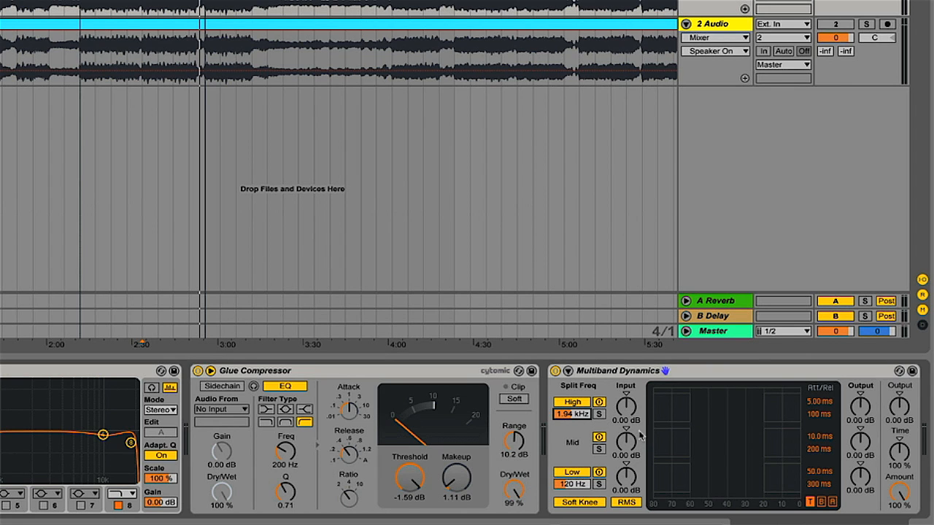
{"action": "left_click", "coordinate": [599, 415]}
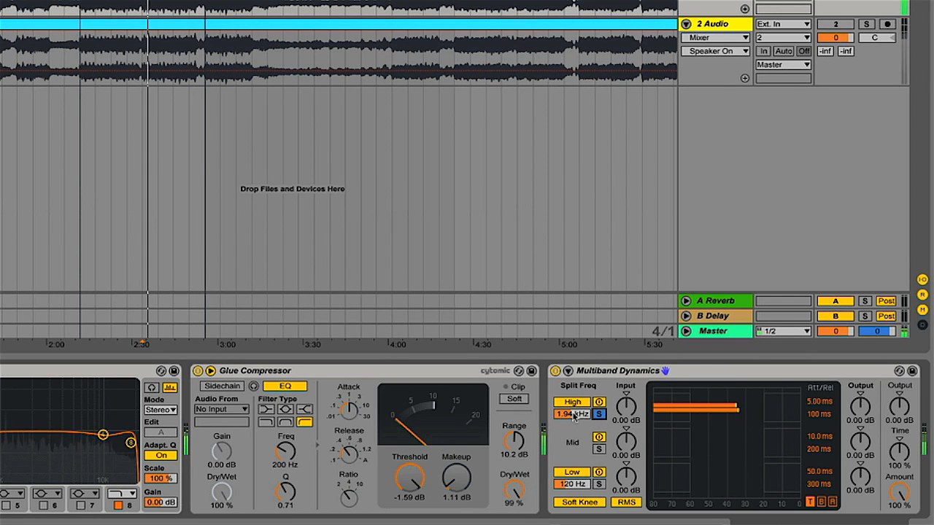
{"action": "left_click_drag", "start_coordinate": [574, 413], "coordinate": [574, 419]}
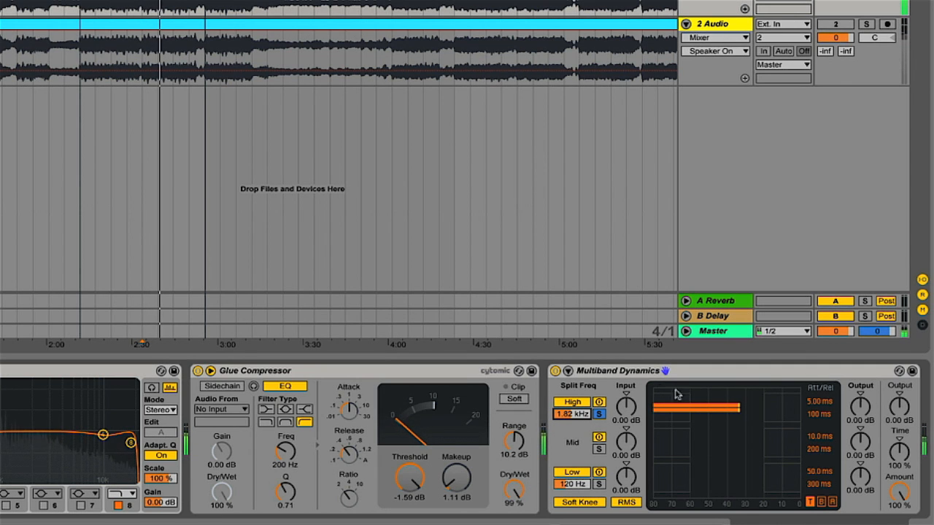
{"action": "mouse_move", "coordinate": [575, 415]}
{"action": "left_mouse_down"}
{"action": "mouse_move", "coordinate": [574, 452]}
{"action": "mouse_move", "coordinate": [575, 420]}
{"action": "left_mouse_up"}
{"action": "left_click", "coordinate": [599, 414]}
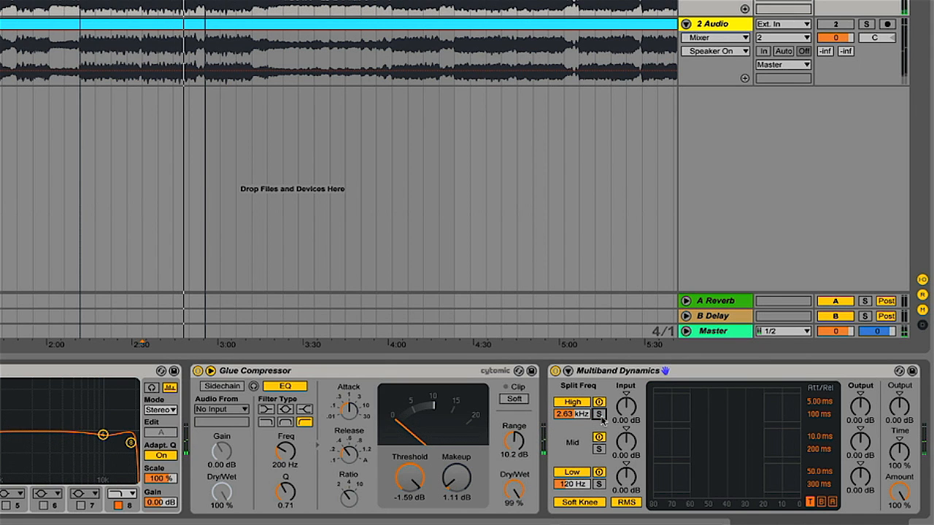
- Show the Above settings and lower the high band's upper threshold to -36.5 dB, checking its level with short playbacks
{"action": "key", "text": "space"}
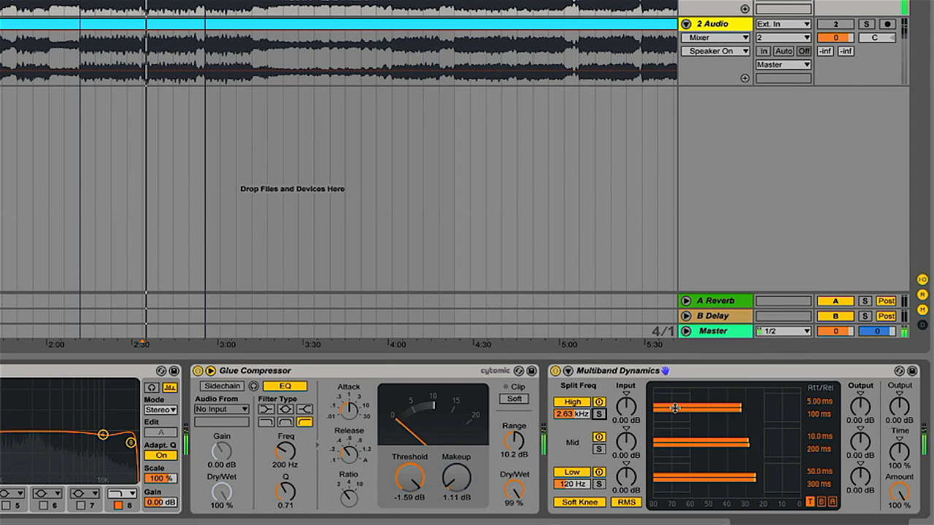
{"action": "key", "text": "space"}
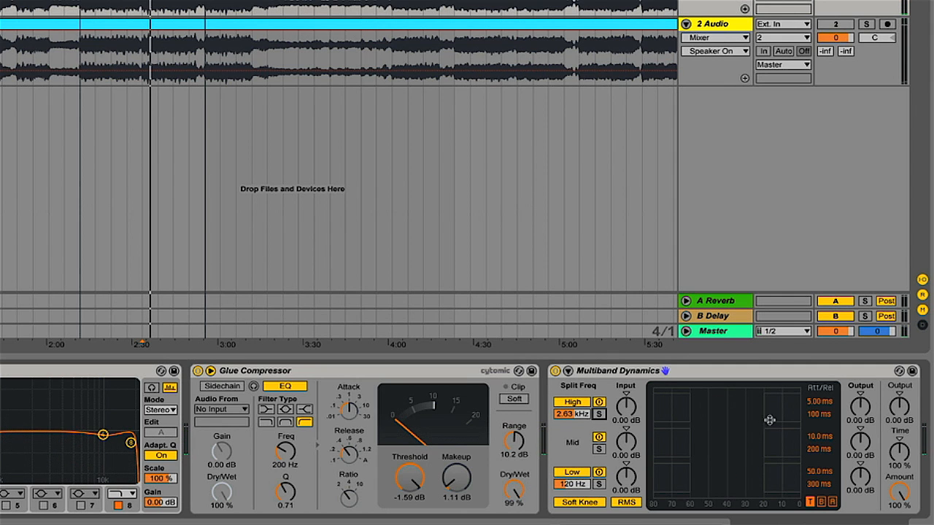
{"action": "left_click", "coordinate": [832, 502]}
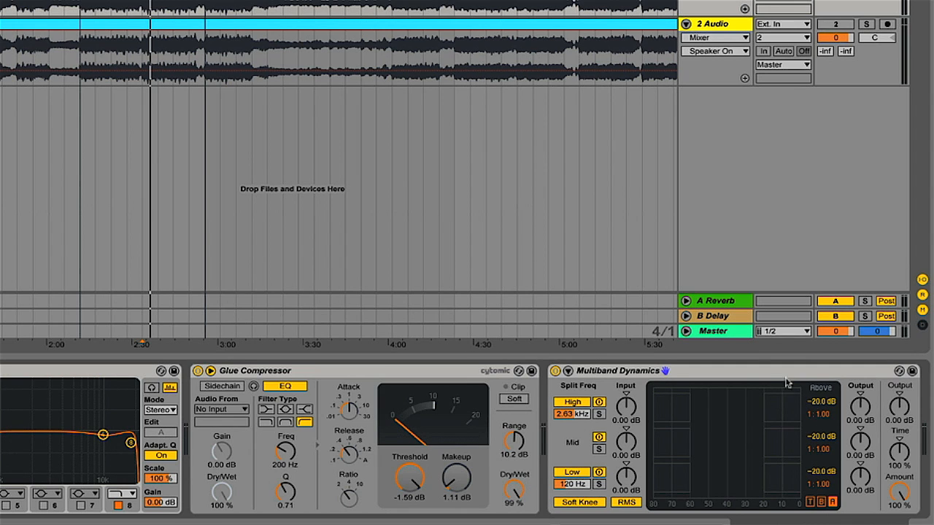
{"action": "left_click_drag", "start_coordinate": [819, 414], "coordinate": [819, 403]}
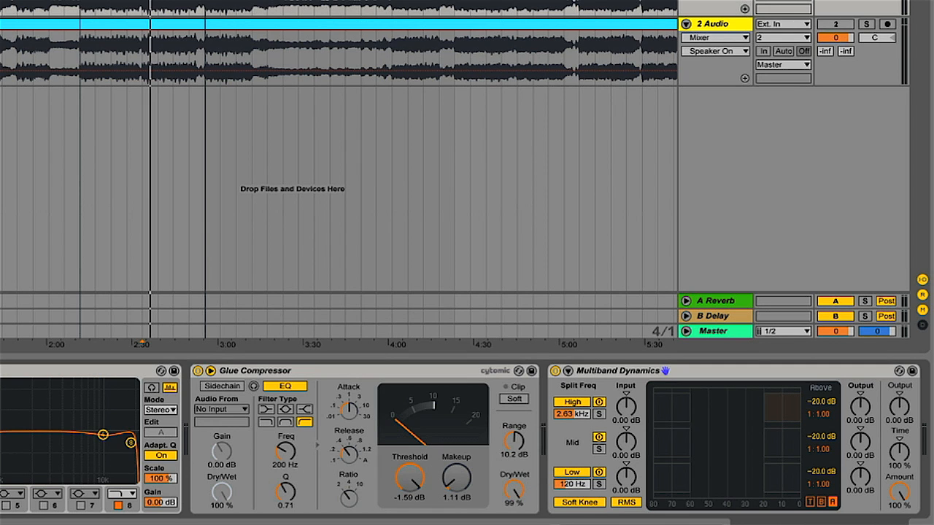
{"action": "key", "text": "space"}
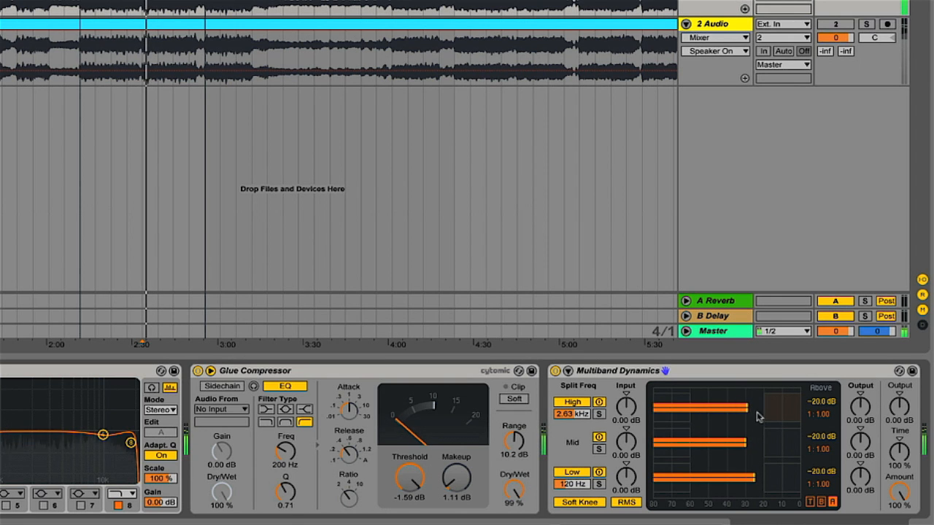
{"action": "key", "text": "space"}
{"action": "left_click_drag", "start_coordinate": [763, 405], "coordinate": [734, 407]}
{"action": "key", "text": "space"}
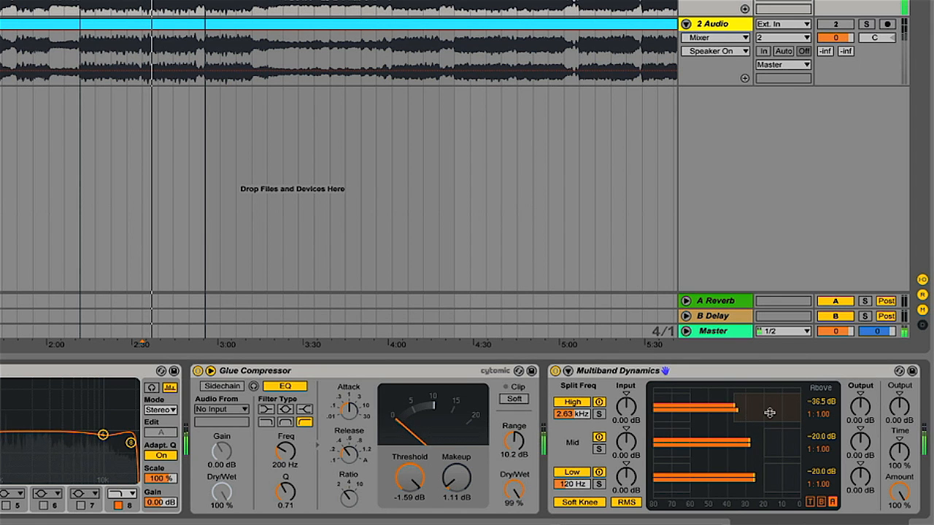
{"action": "key", "text": "space"}
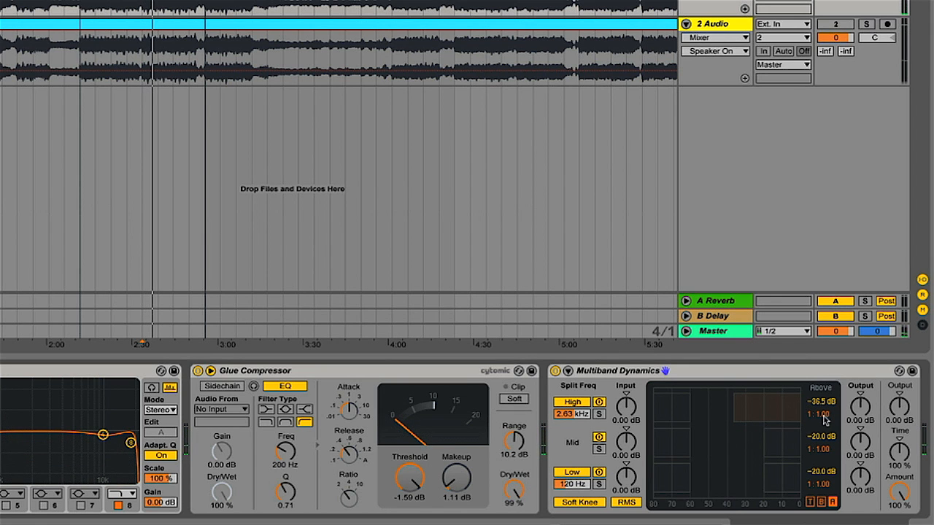
- Try different ratios above the high band's threshold during playback, from upward expansion to compression at 1:3.05
{"action": "key", "text": "space"}
{"action": "left_click_drag", "start_coordinate": [823, 415], "coordinate": [823, 429]}
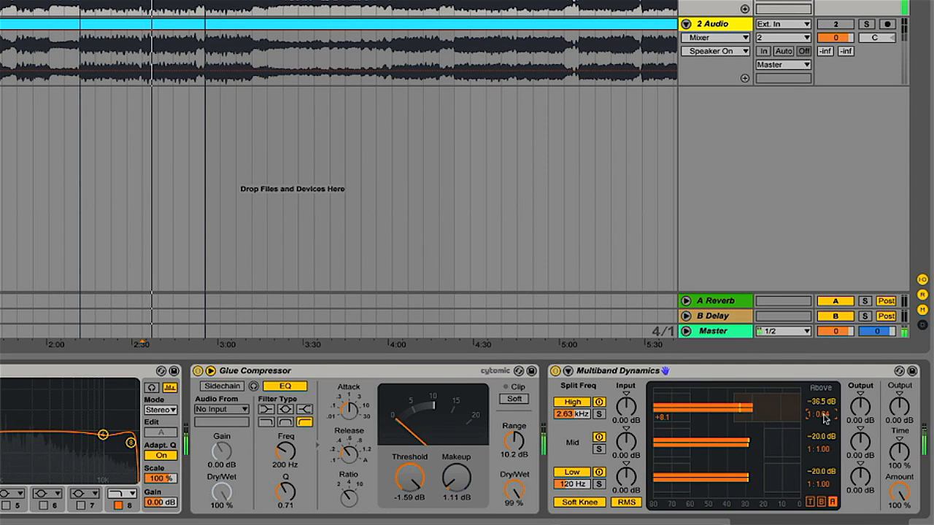
{"action": "left_click_drag", "start_coordinate": [823, 417], "coordinate": [823, 398]}
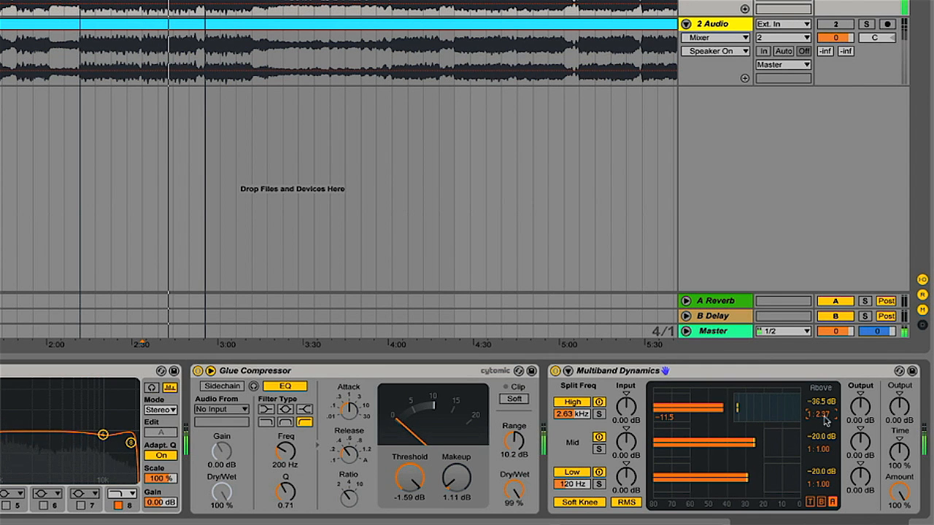
{"action": "mouse_move", "coordinate": [823, 418]}
{"action": "left_mouse_down"}
{"action": "mouse_move", "coordinate": [823, 380]}
{"action": "mouse_move", "coordinate": [823, 422]}
{"action": "left_mouse_up"}
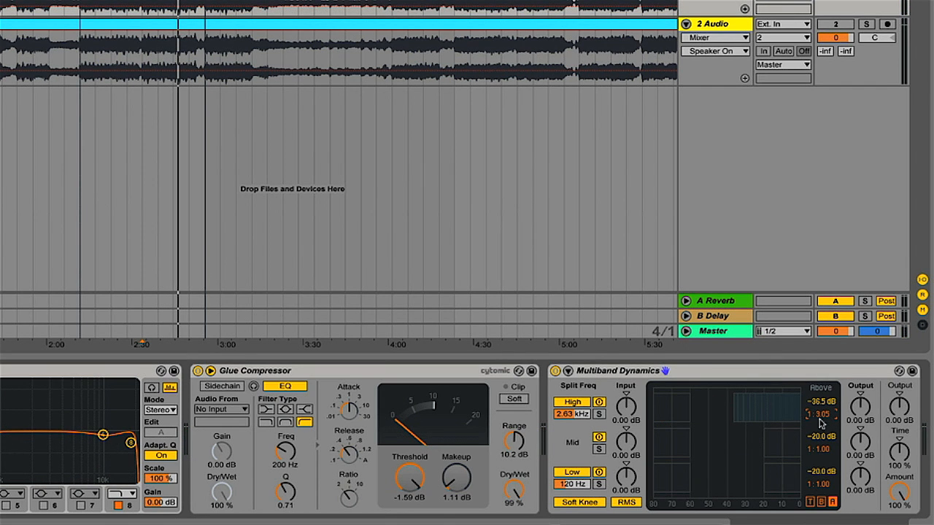
- Set the high band's Above ratio to 1:0.82 while replaying the section
{"action": "left_click_drag", "start_coordinate": [823, 415], "coordinate": [823, 427]}
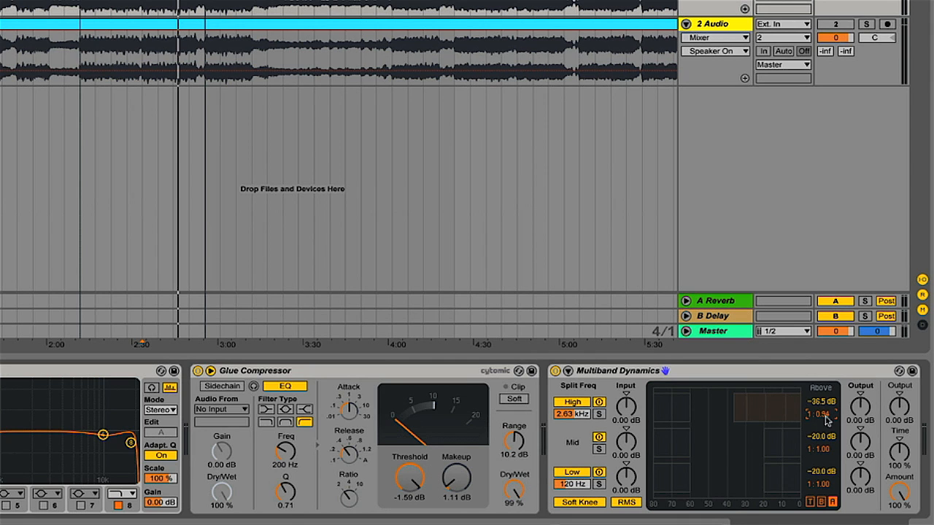
{"action": "key", "text": "space"}
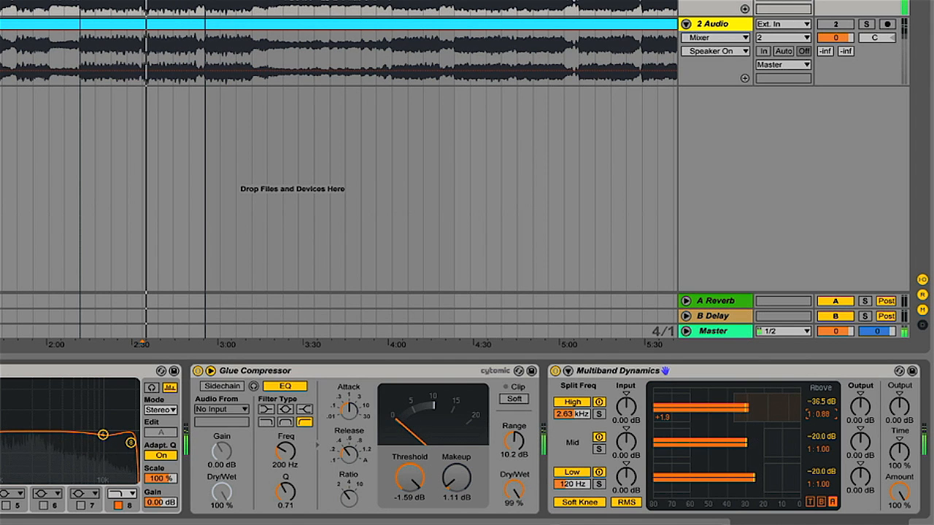
{"action": "left_click_drag", "start_coordinate": [826, 416], "coordinate": [826, 423]}
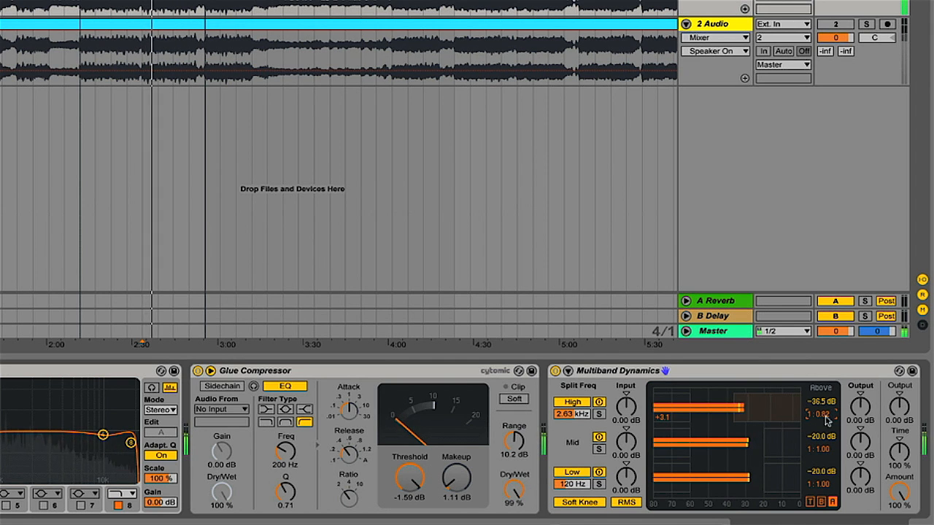
{"action": "key", "text": "space"}
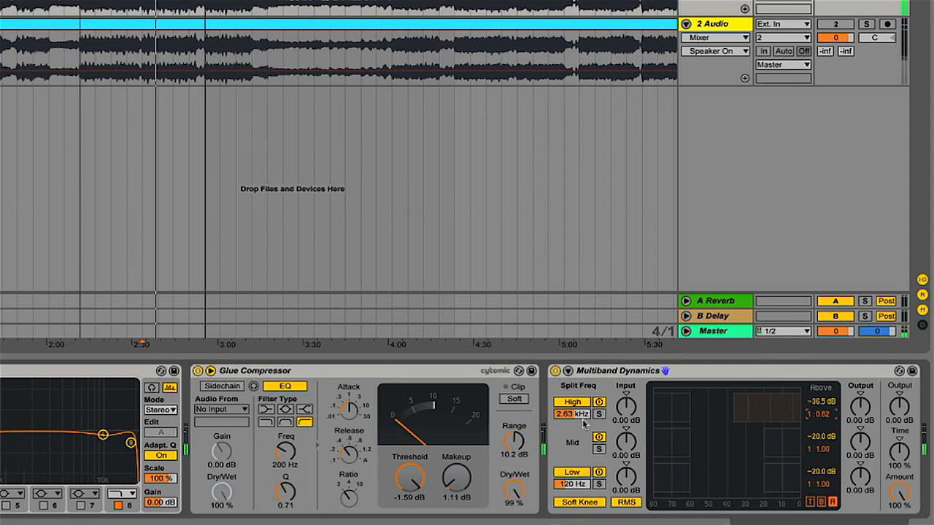
- Raise the high split frequency to 2.97 kHz during playback and briefly solo the high band to check it
{"action": "left_click", "coordinate": [571, 415]}
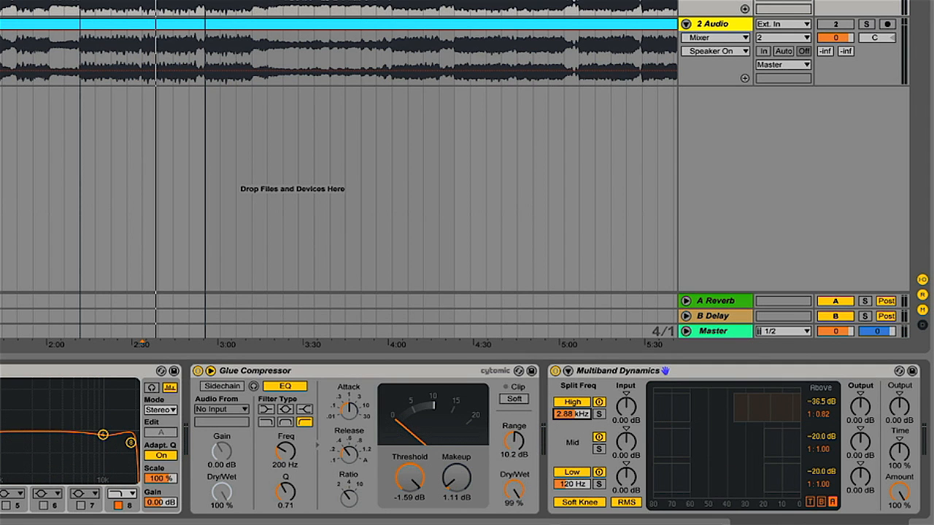
{"action": "key", "text": "space"}
{"action": "left_click_drag", "start_coordinate": [571, 415], "coordinate": [571, 417]}
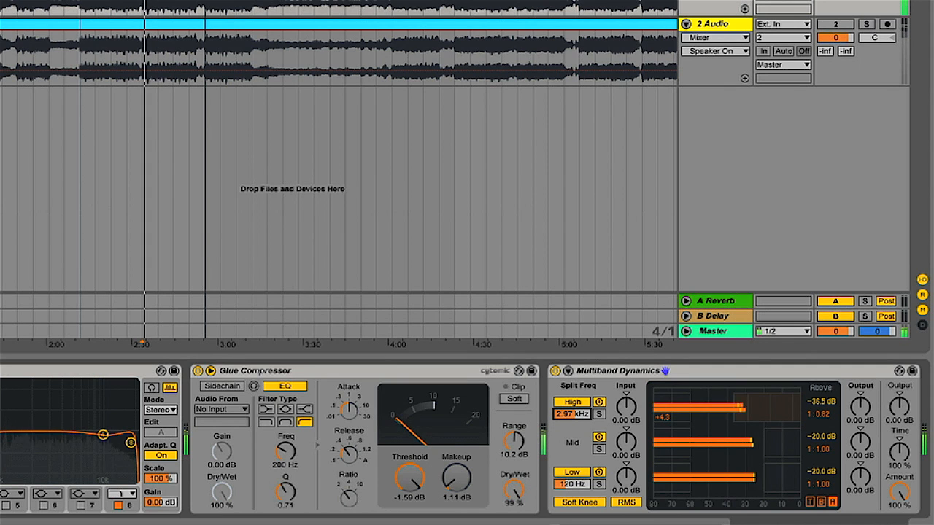
{"action": "left_click", "coordinate": [601, 415]}
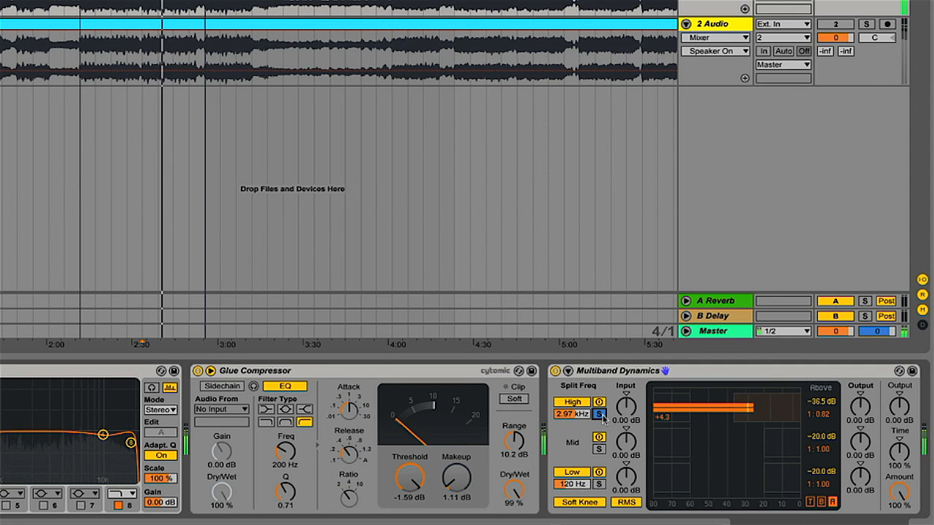
{"action": "left_click", "coordinate": [601, 415]}
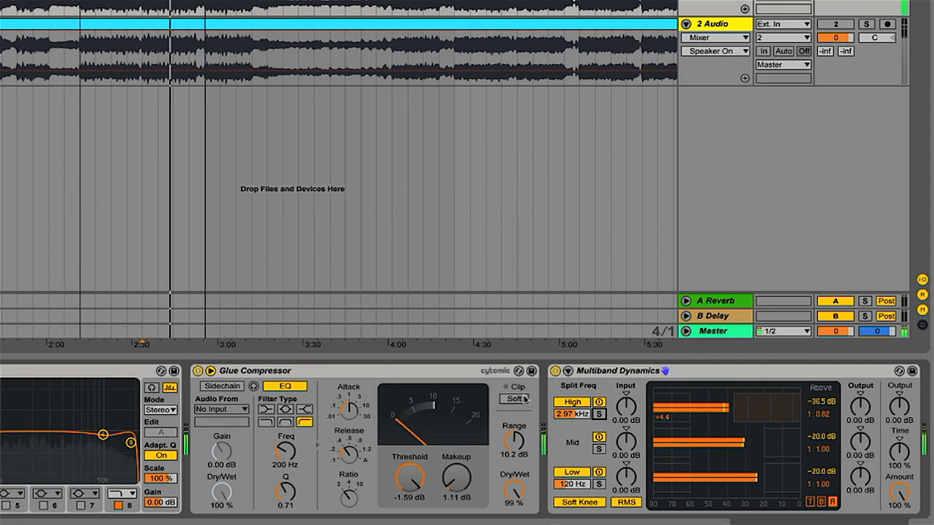
- Set the high band's output to -0.20 dB, comparing playback with Multiband Dynamics bypassed before and after the change
{"action": "left_click", "coordinate": [556, 371]}
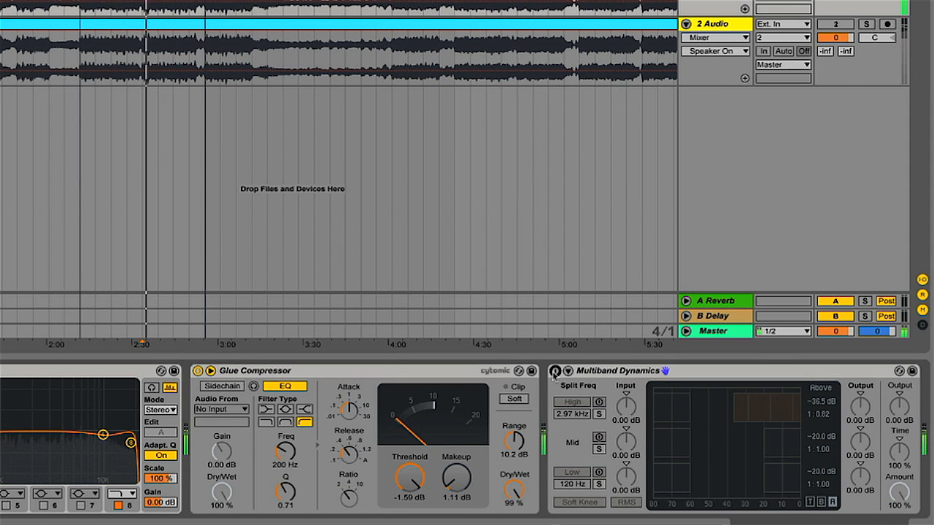
{"action": "left_click", "coordinate": [556, 371]}
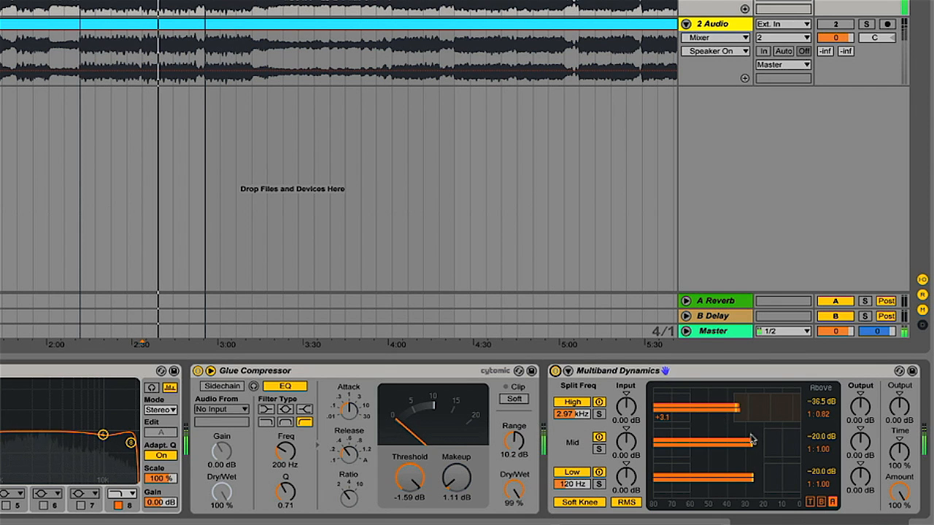
{"action": "left_click_drag", "start_coordinate": [860, 406], "coordinate": [860, 408]}
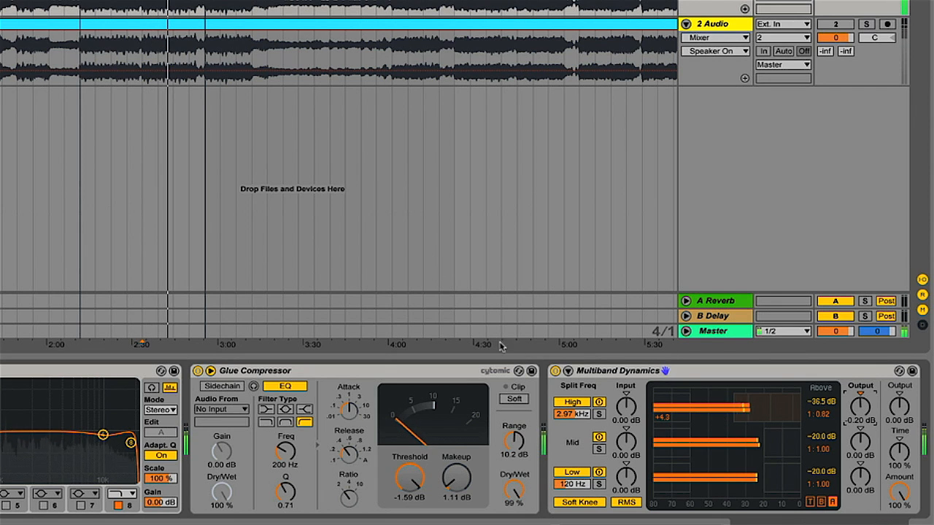
{"action": "left_click", "coordinate": [556, 371]}
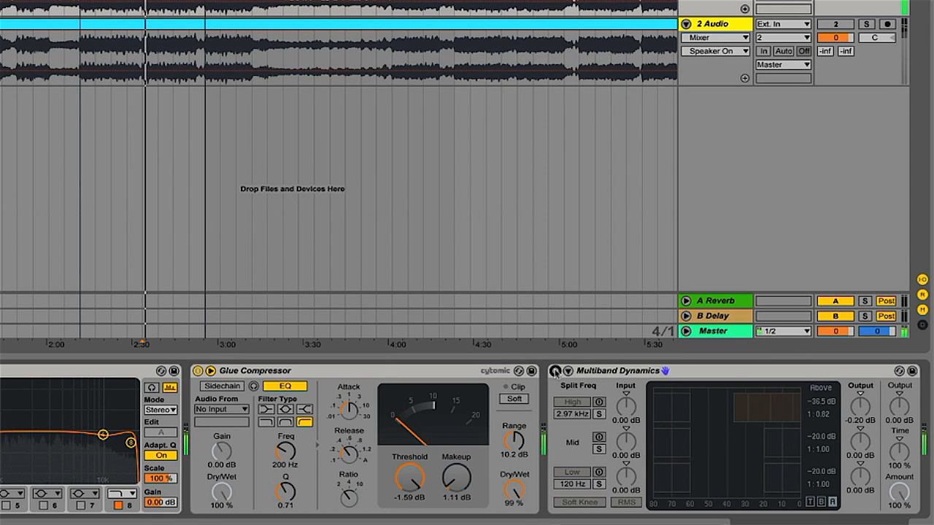
{"action": "left_click", "coordinate": [555, 371]}
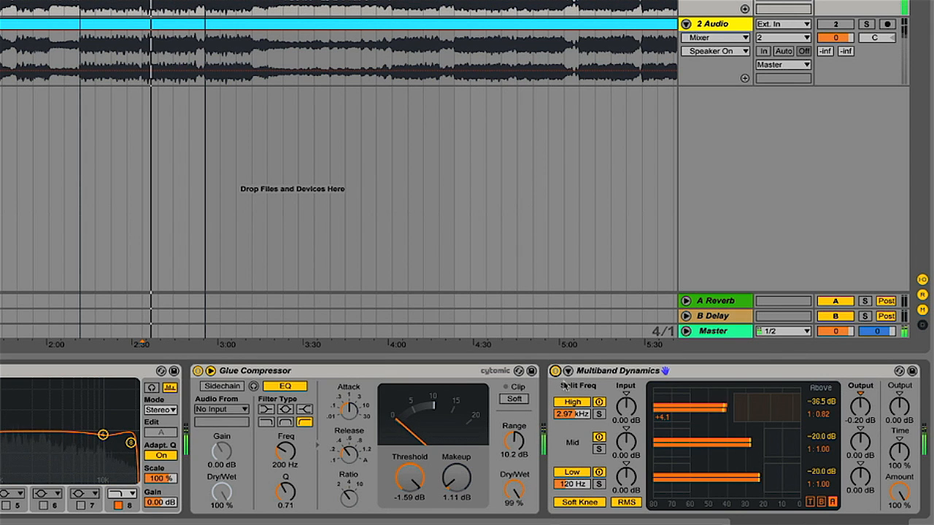
- With the mid band soloed, set its Above threshold to -26.5 dB, ratio to 1:1.42 and output to 0.30 dB, then unsolo it
{"action": "left_click", "coordinate": [599, 449]}
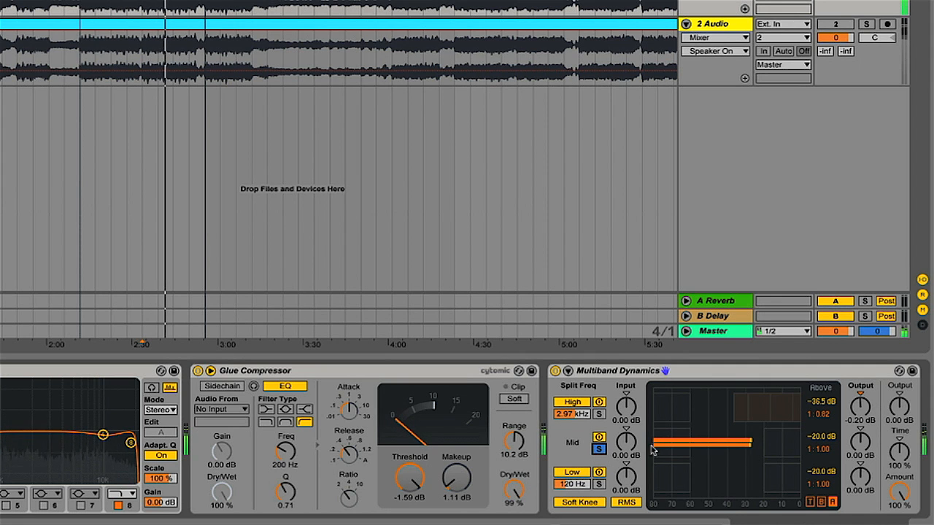
{"action": "left_click_drag", "start_coordinate": [766, 441], "coordinate": [753, 441]}
{"action": "left_click_drag", "start_coordinate": [825, 451], "coordinate": [853, 437]}
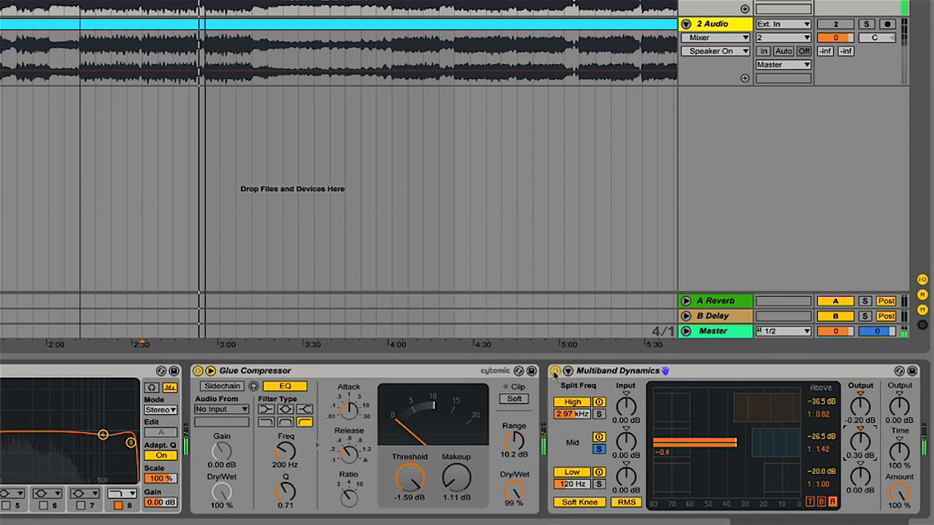
{"action": "left_click", "coordinate": [600, 448]}
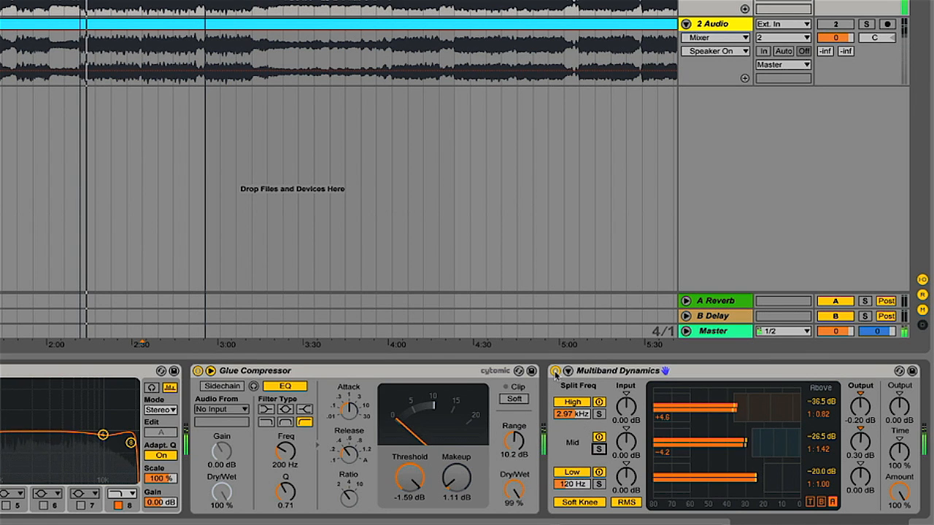
- After comparing with Multiband Dynamics bypassed, set the mid band's Above ratio to 1:1.08 and the high band's output to 0.00 dB
{"action": "left_click", "coordinate": [555, 372]}
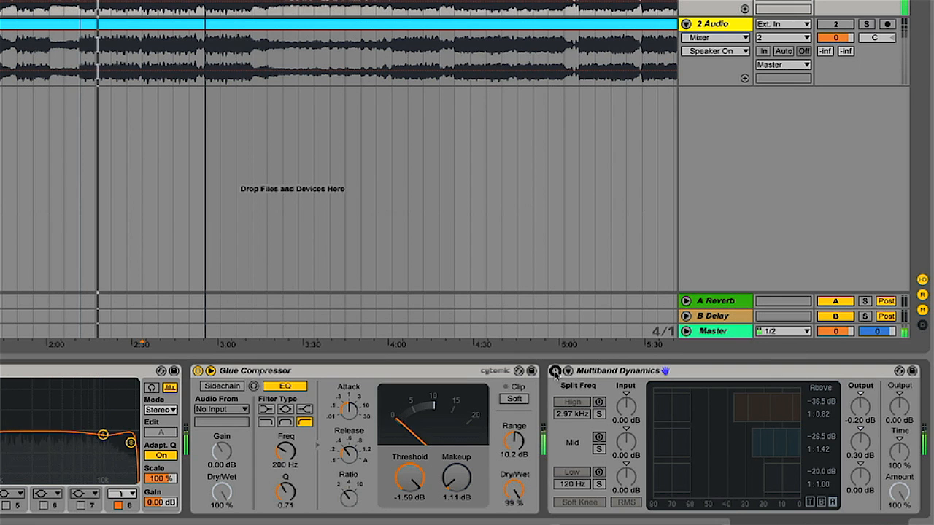
{"action": "left_click", "coordinate": [555, 372]}
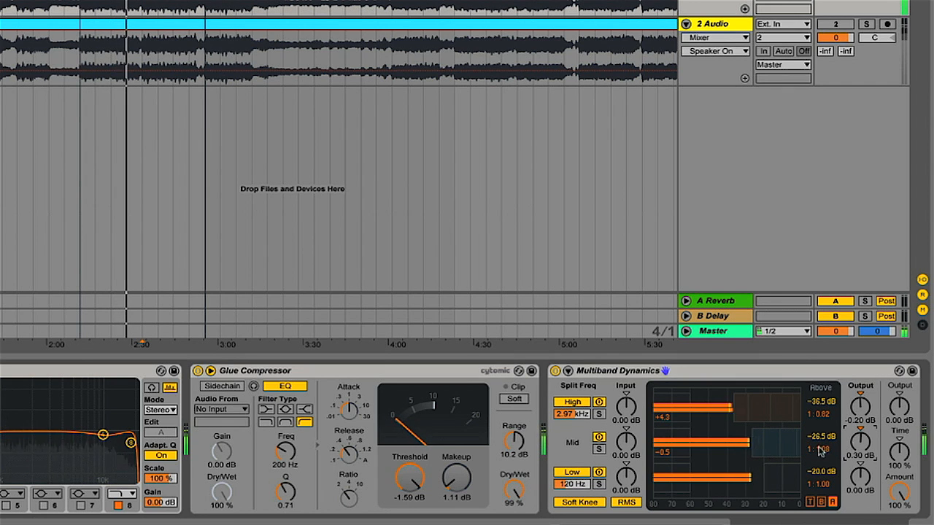
{"action": "left_click_drag", "start_coordinate": [858, 417], "coordinate": [861, 414]}
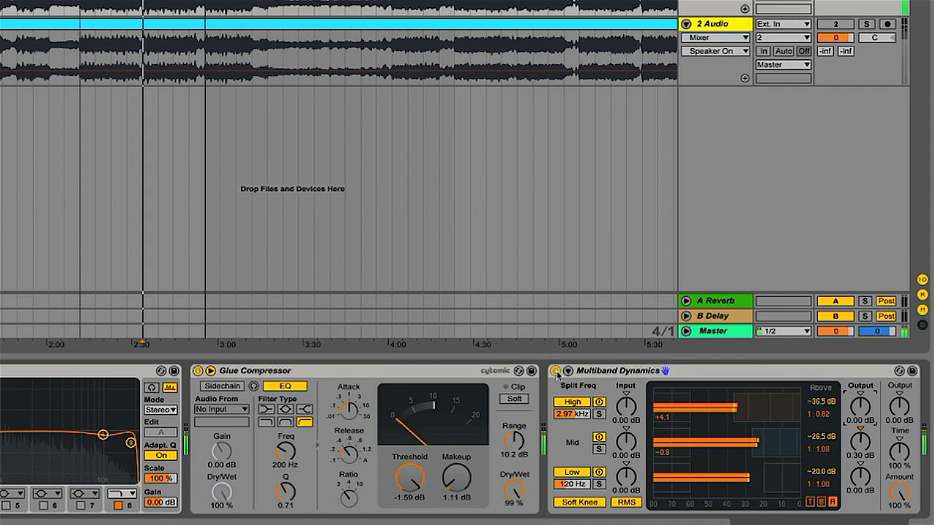
- Compare playback with Multiband Dynamics bypassed, then display the attack and release times and set the high band's attack to 12.4 ms
{"action": "left_click", "coordinate": [555, 372]}
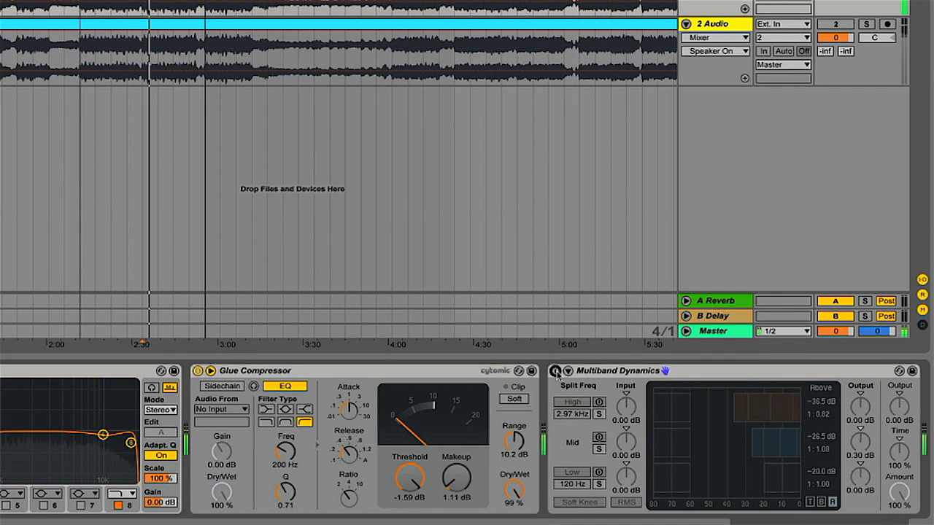
{"action": "left_click", "coordinate": [556, 371]}
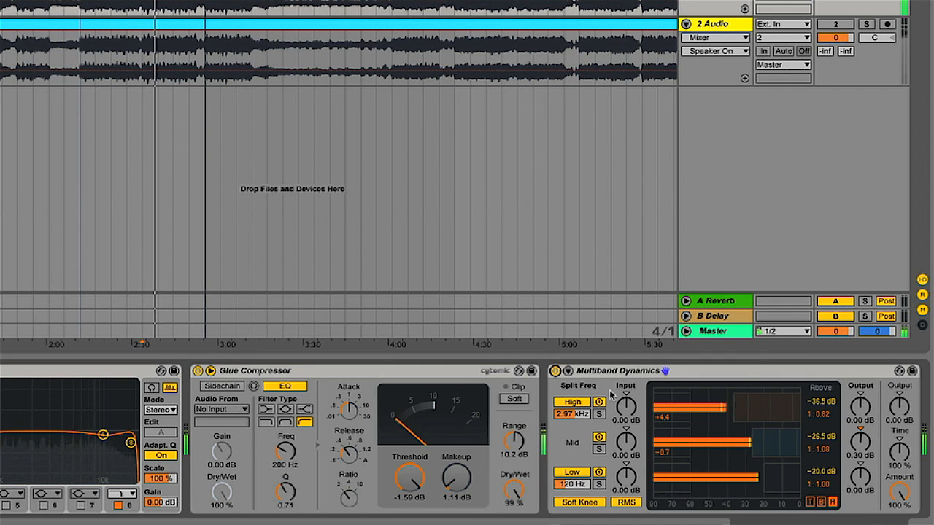
{"action": "left_click", "coordinate": [810, 503]}
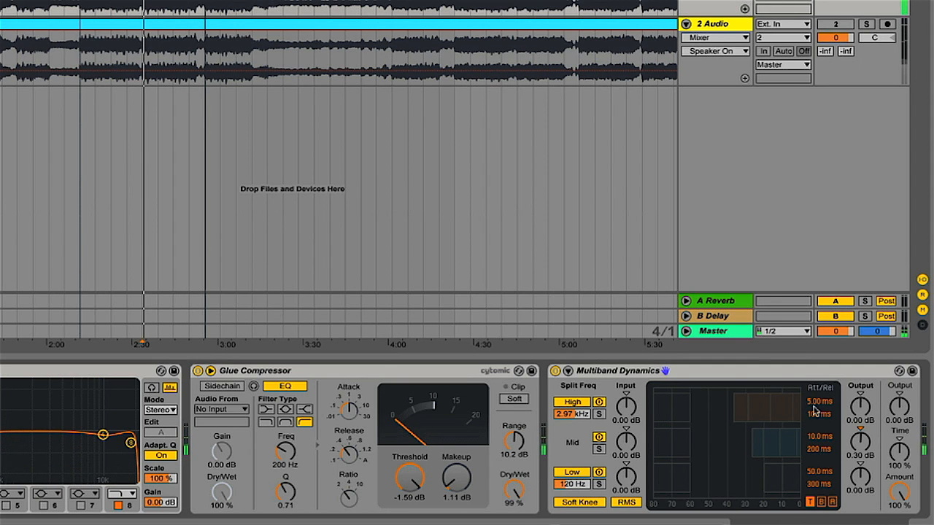
{"action": "key", "text": "space"}
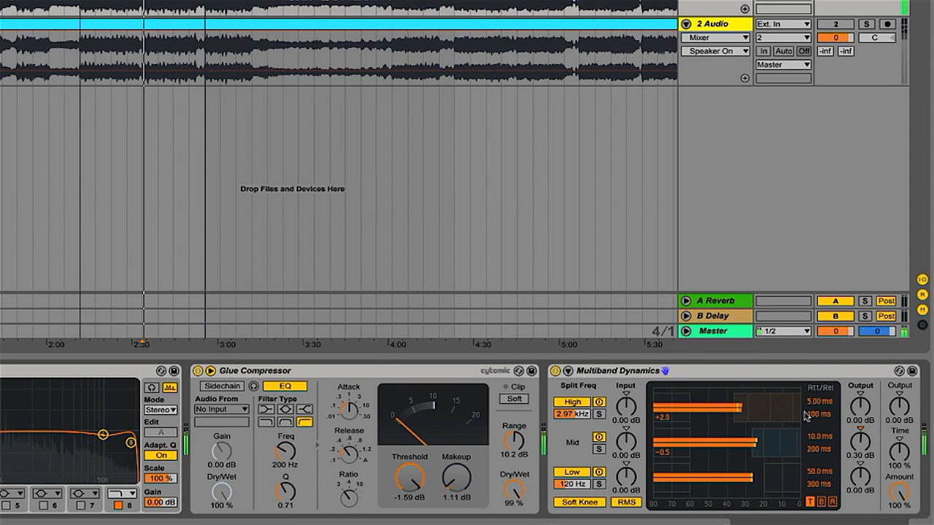
{"action": "mouse_move", "coordinate": [819, 402]}
{"action": "left_mouse_down"}
{"action": "mouse_move", "coordinate": [818, 419]}
{"action": "mouse_move", "coordinate": [819, 395]}
{"action": "mouse_move", "coordinate": [816, 403]}
{"action": "left_mouse_up"}
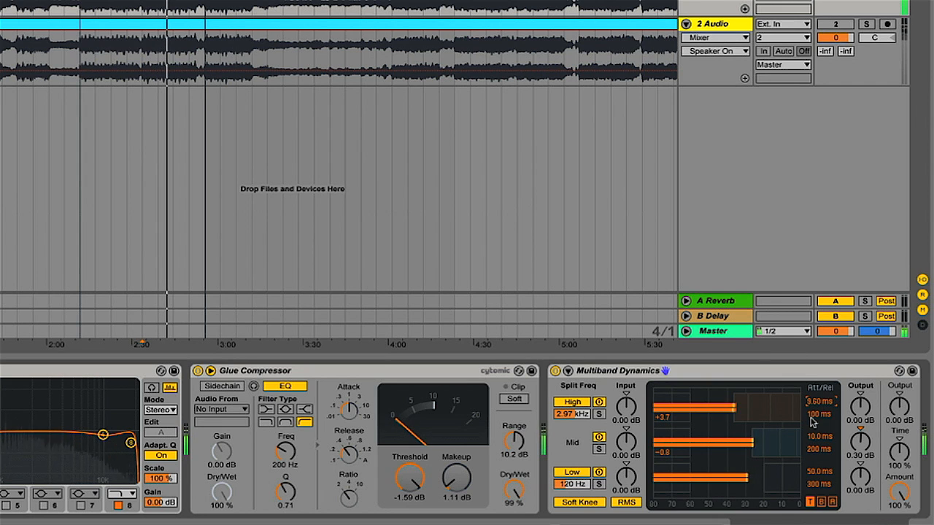
{"action": "left_click_drag", "start_coordinate": [818, 407], "coordinate": [815, 403]}
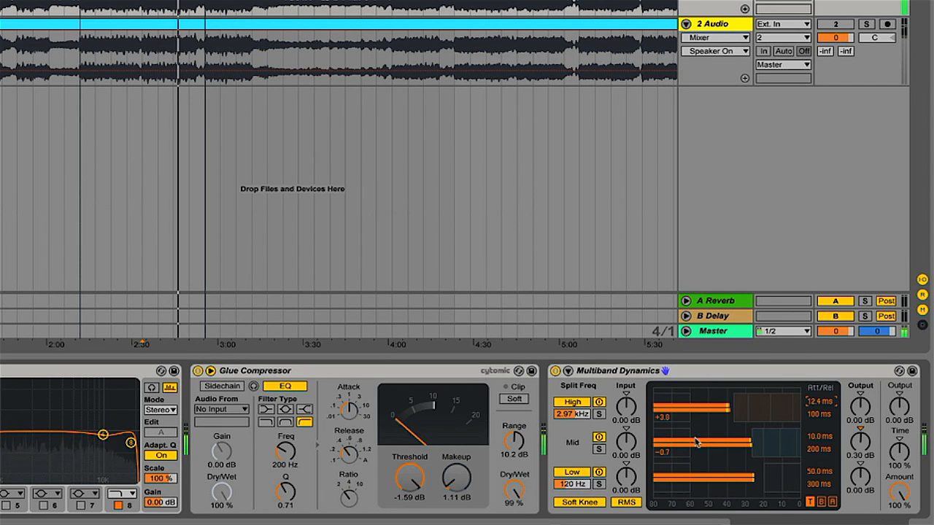
- Bypass and re-enable Multiband Dynamics during playback to compare the sound with the slower high-band attack
{"action": "left_click", "coordinate": [555, 371]}
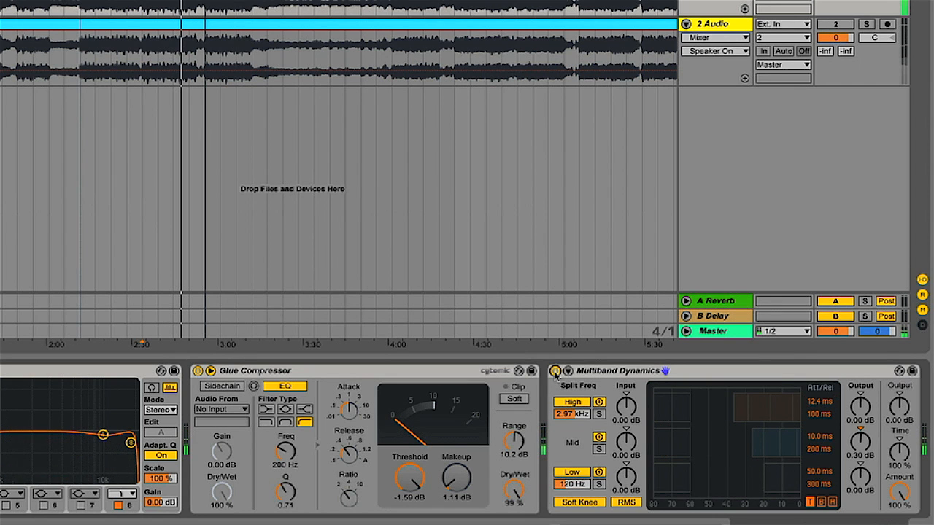
{"action": "left_click", "coordinate": [555, 371]}
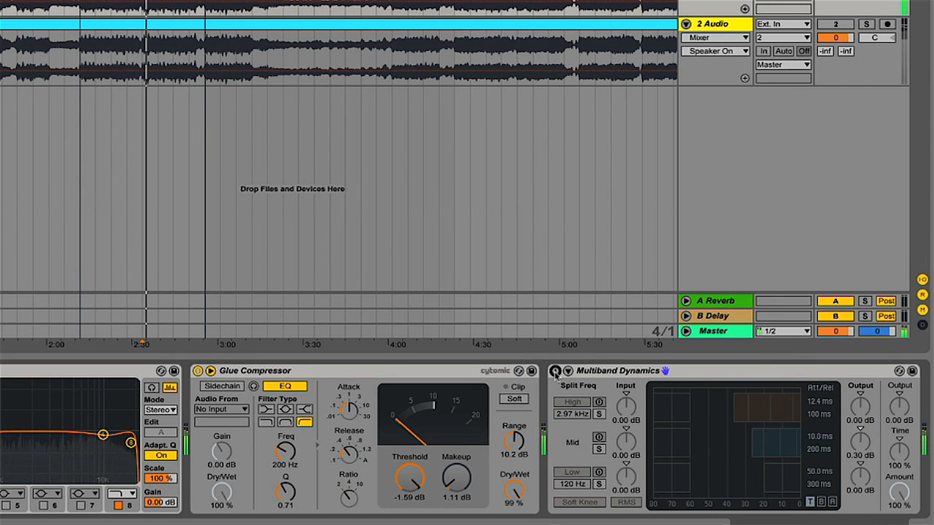
{"action": "left_click", "coordinate": [556, 371]}
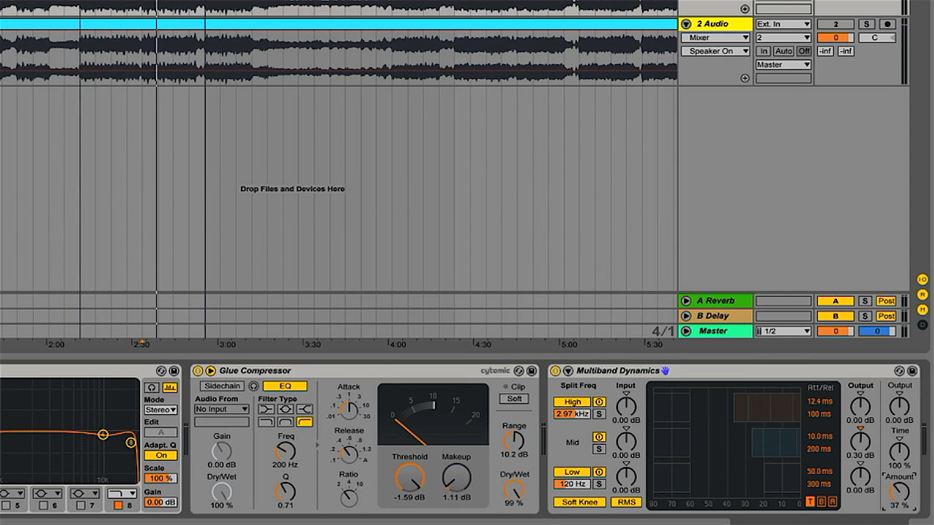
- Audition the overall Amount of Multiband Dynamics at 53 % during playback and raise it to 100 %
{"action": "left_click_drag", "start_coordinate": [899, 492], "coordinate": [899, 482]}
{"action": "key", "text": "space"}
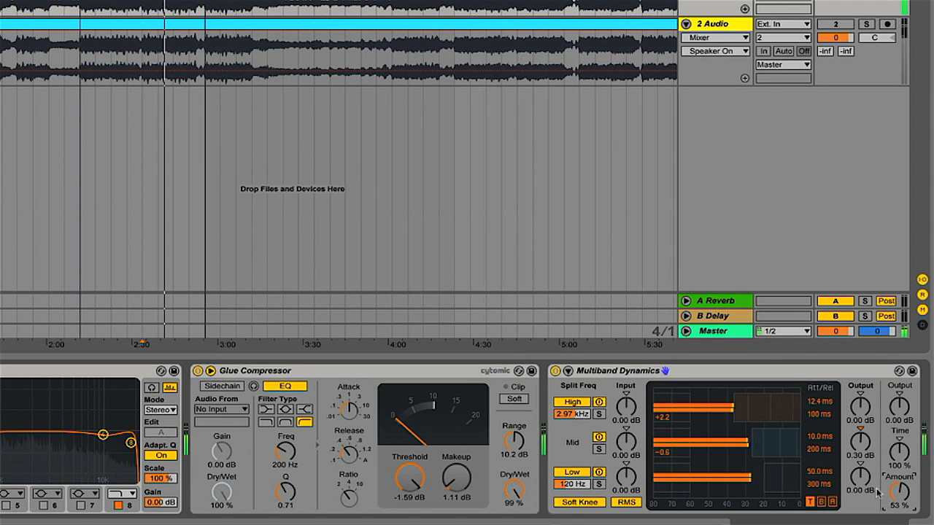
{"action": "left_click_drag", "start_coordinate": [895, 491], "coordinate": [895, 438]}
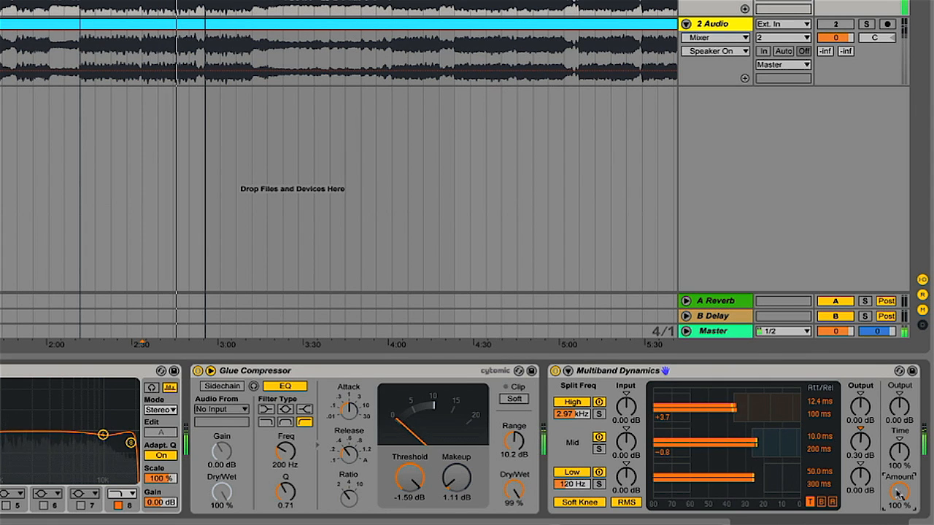
{"action": "left_click_drag", "start_coordinate": [898, 494], "coordinate": [901, 488]}
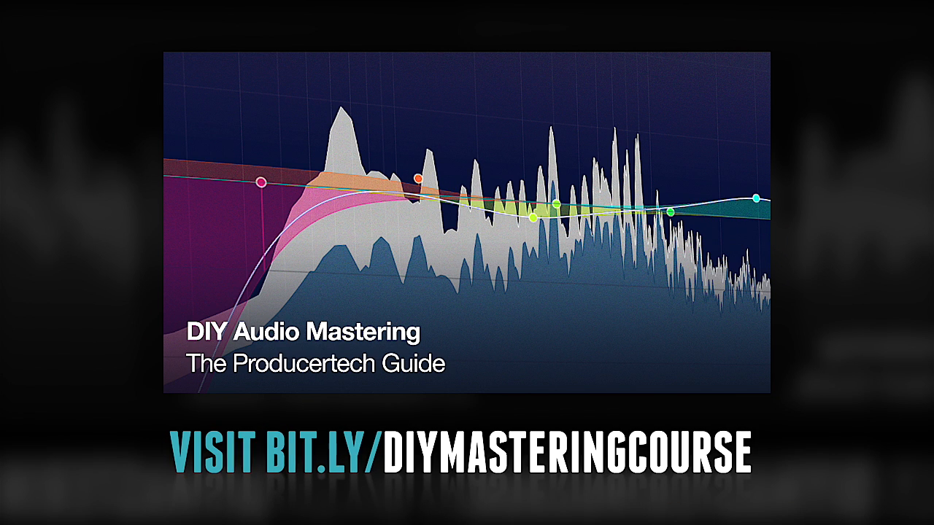